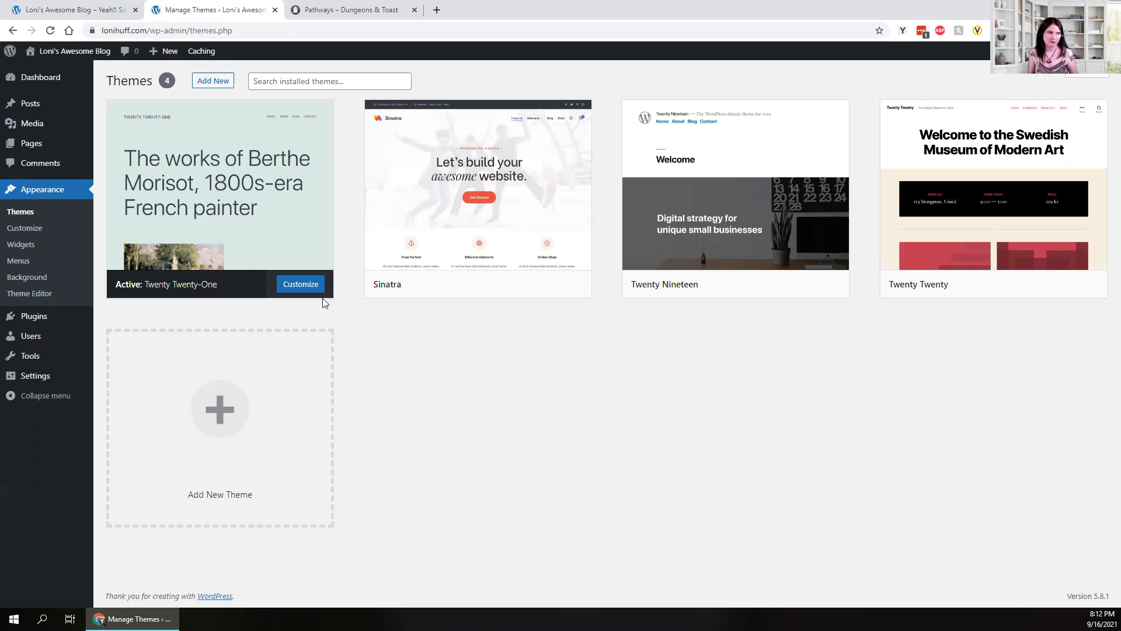
- Search the installed themes for 'astra', then clear the search
{"action": "mouse_move", "coordinate": [194, 183]}
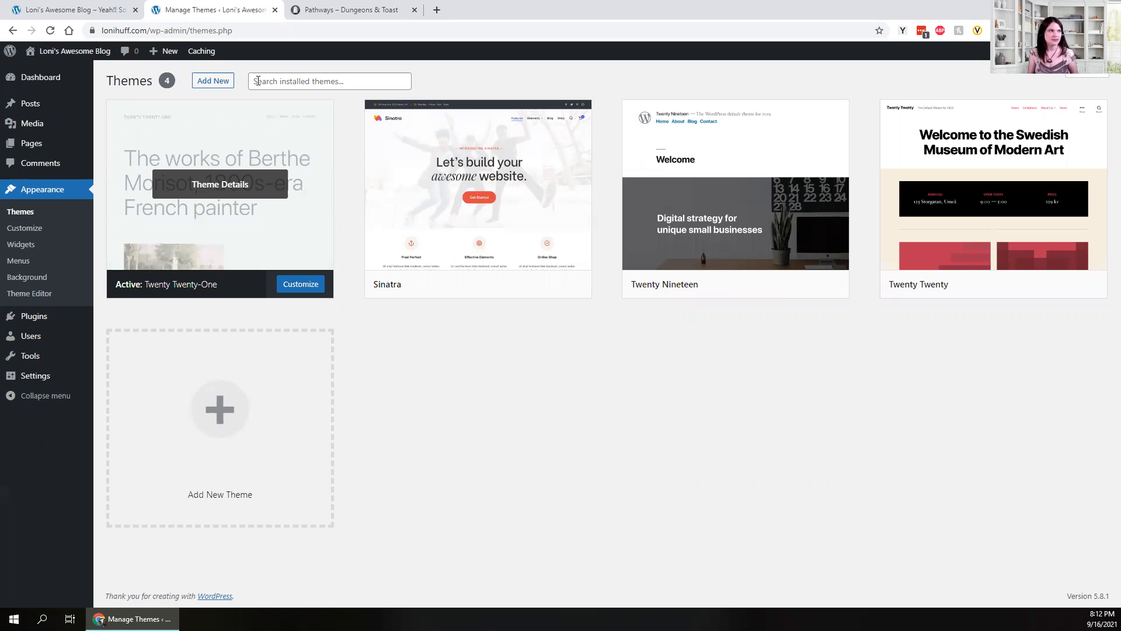
{"action": "left_click", "coordinate": [280, 81]}
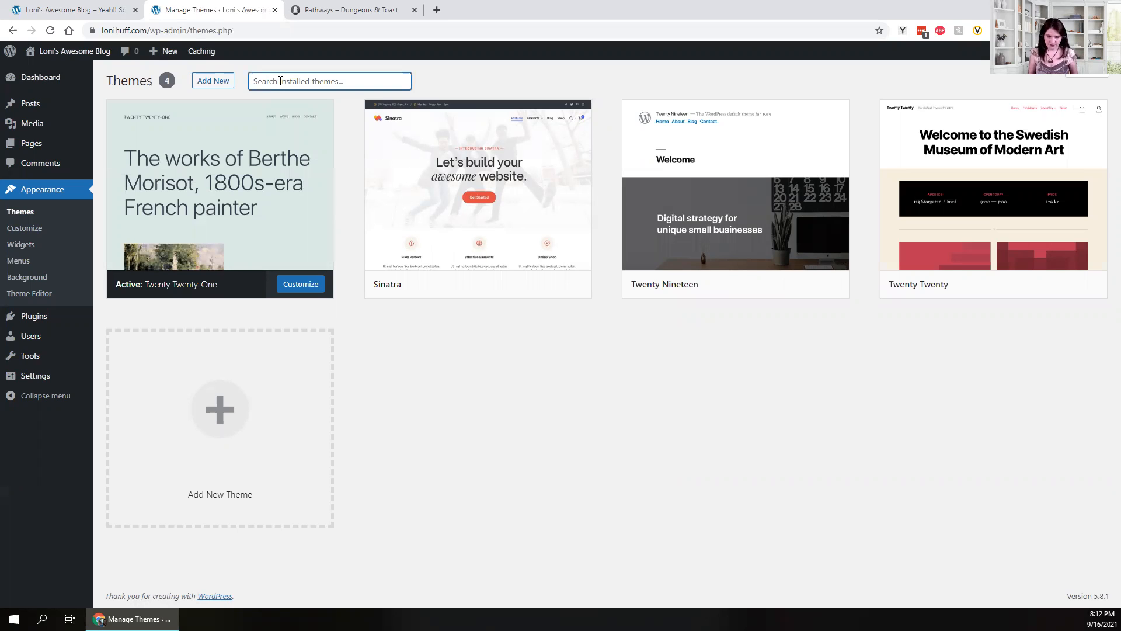
{"action": "type", "text": "a"}
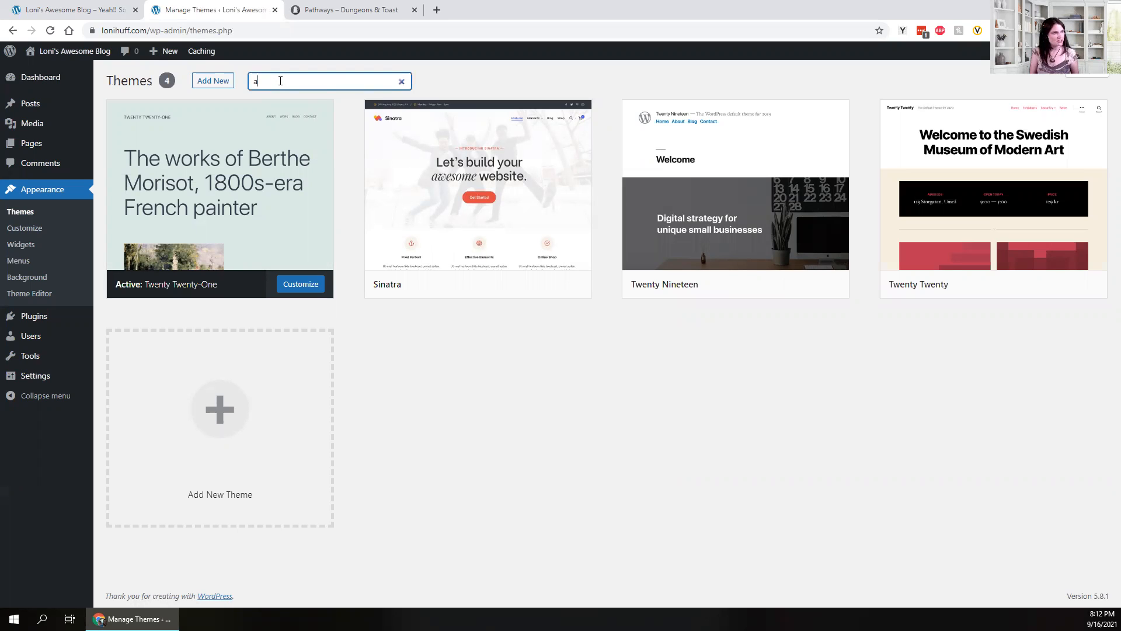
{"action": "type", "text": "stra"}
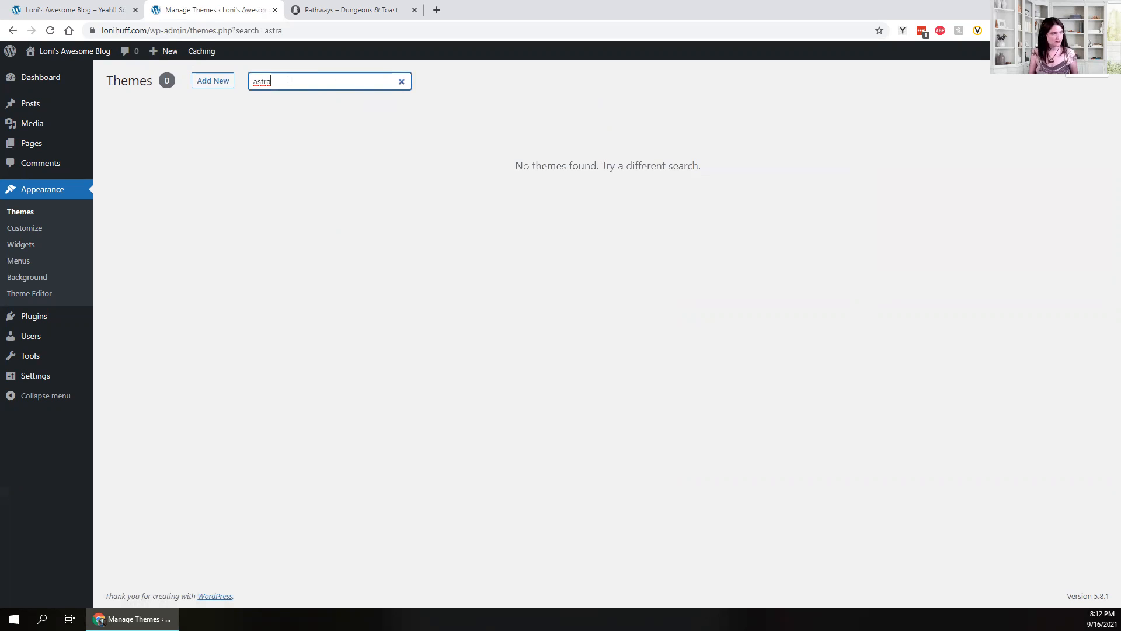
{"action": "double_click", "coordinate": [290, 79]}
{"action": "key", "text": "BackSpace"}
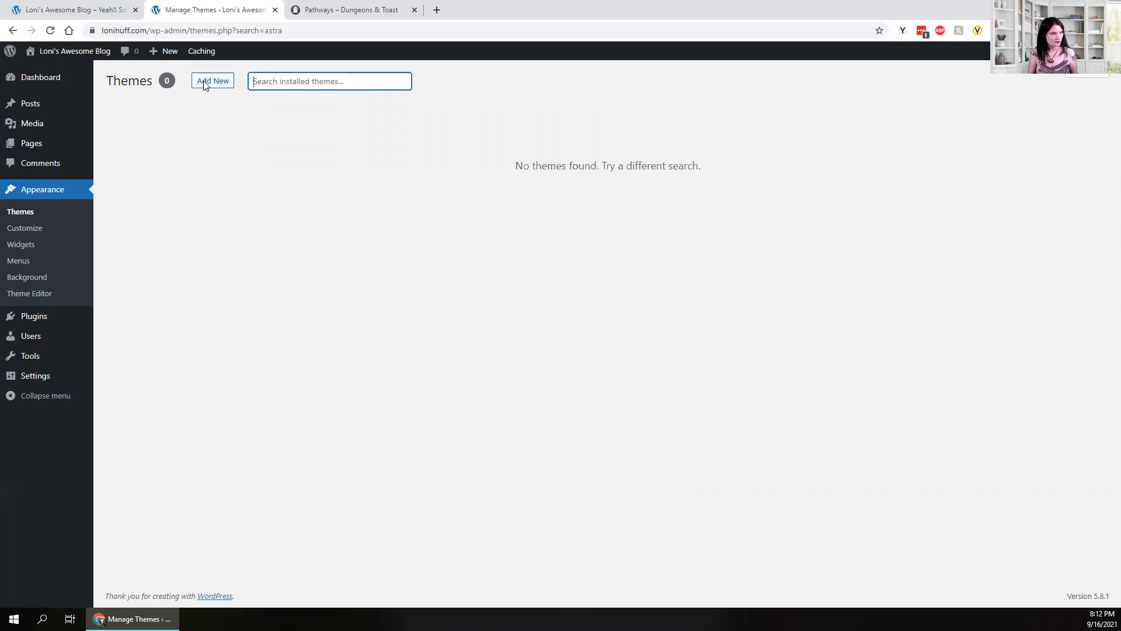
- Find Astra among the available themes, install it and activate it
{"action": "left_click", "coordinate": [213, 82]}
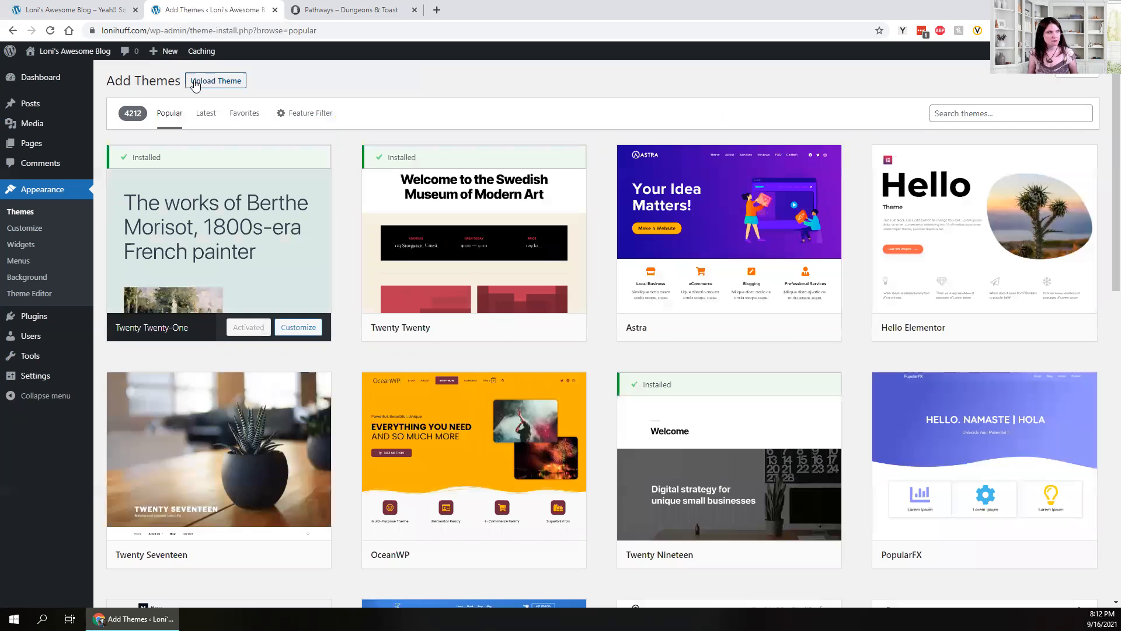
{"action": "mouse_move", "coordinate": [683, 212]}
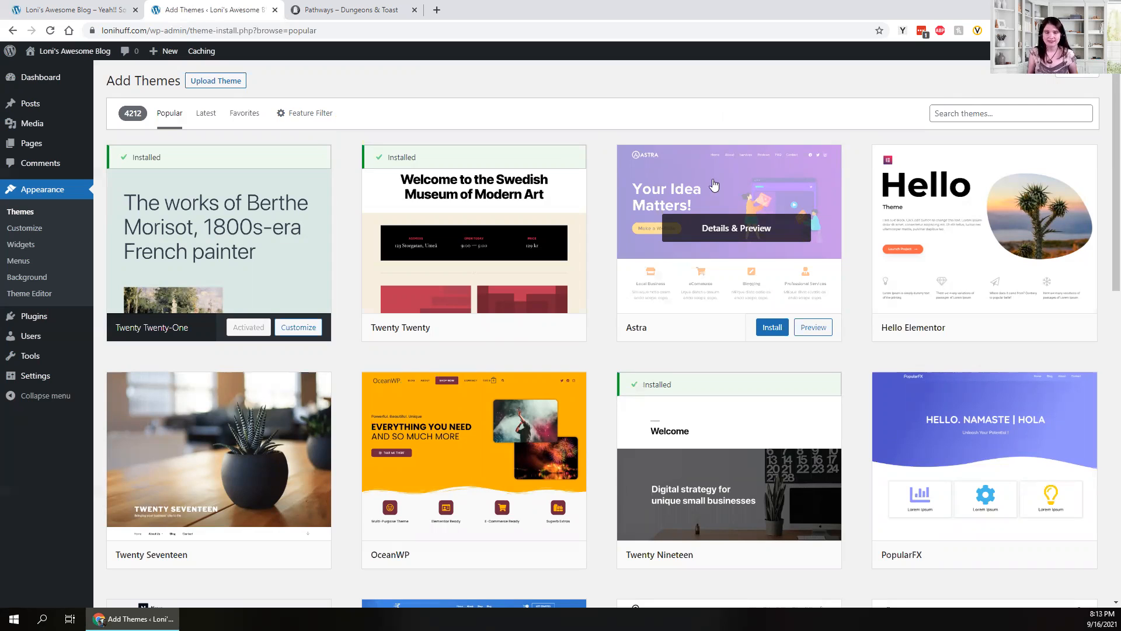
{"action": "left_click", "coordinate": [772, 328]}
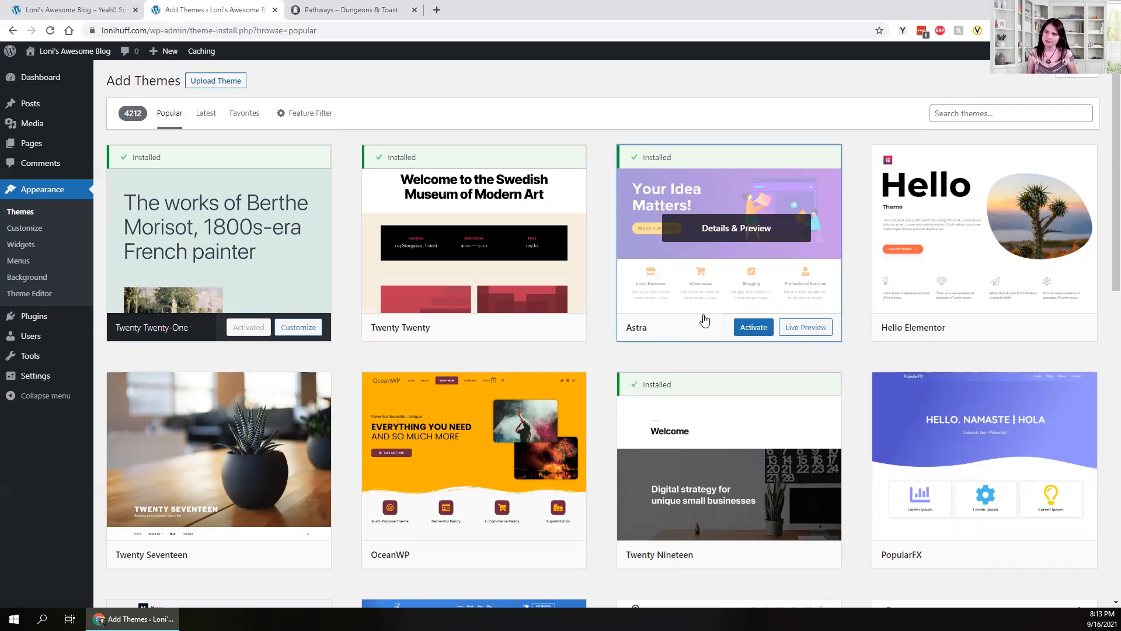
{"action": "left_click", "coordinate": [754, 328]}
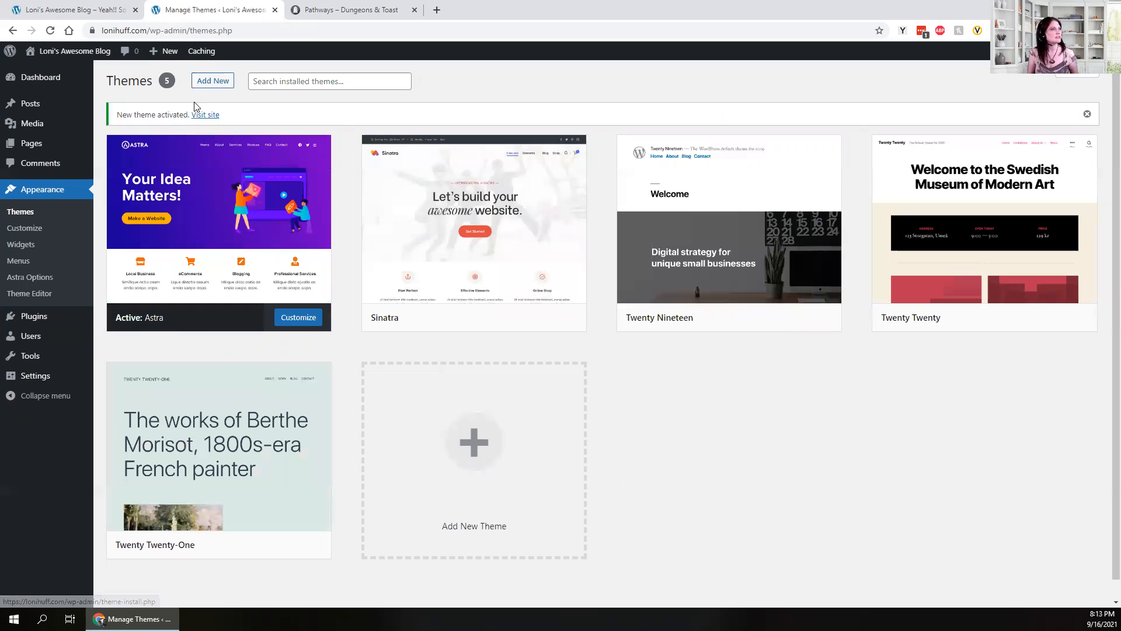
- Reload the blog's front page to preview the Astra layout, then go back to the themes page
{"action": "left_click", "coordinate": [55, 10]}
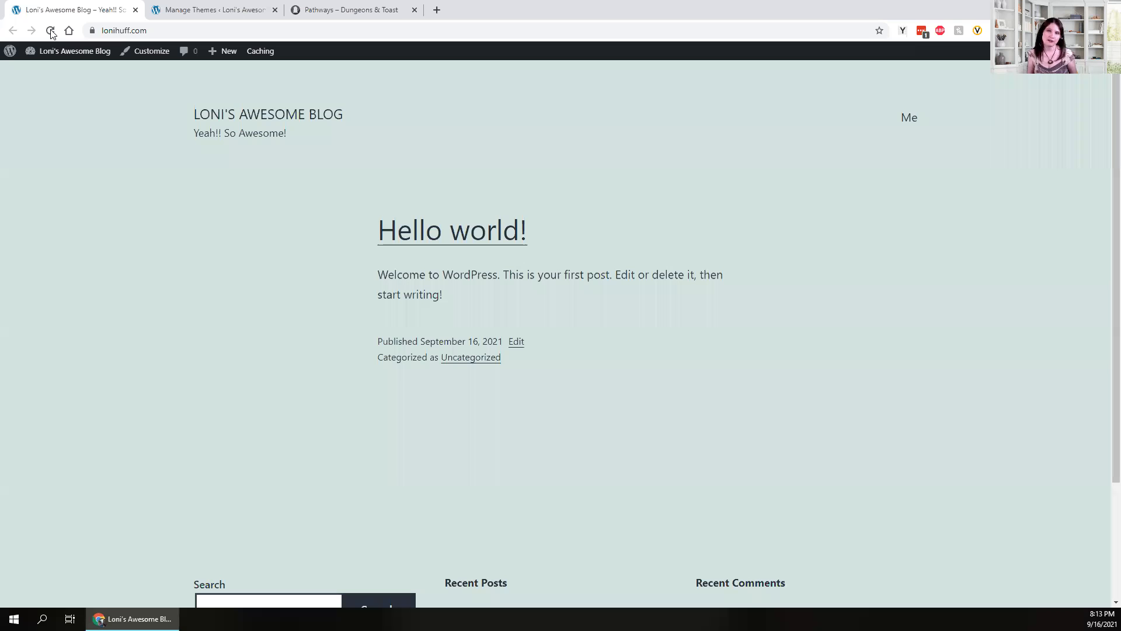
{"action": "left_click", "coordinate": [50, 31]}
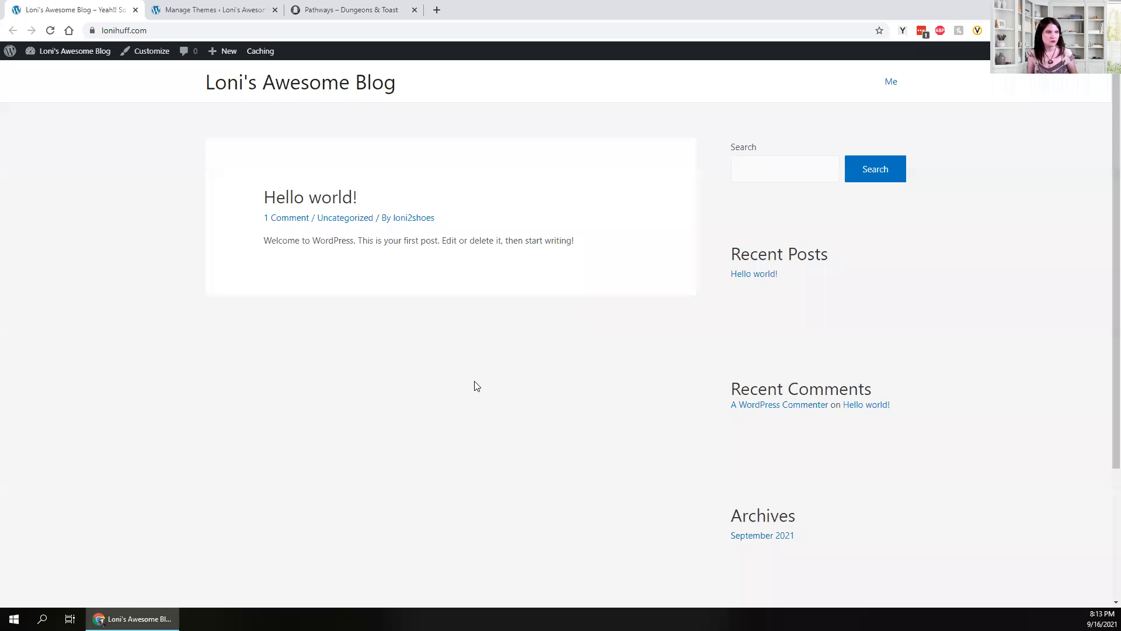
{"action": "scroll", "coordinate": [477, 386], "scroll_direction": "down", "scroll_amount": 3}
{"action": "scroll", "coordinate": [835, 262], "scroll_direction": "up", "scroll_amount": 3}
{"action": "scroll", "coordinate": [662, 404], "scroll_direction": "down", "scroll_amount": 1}
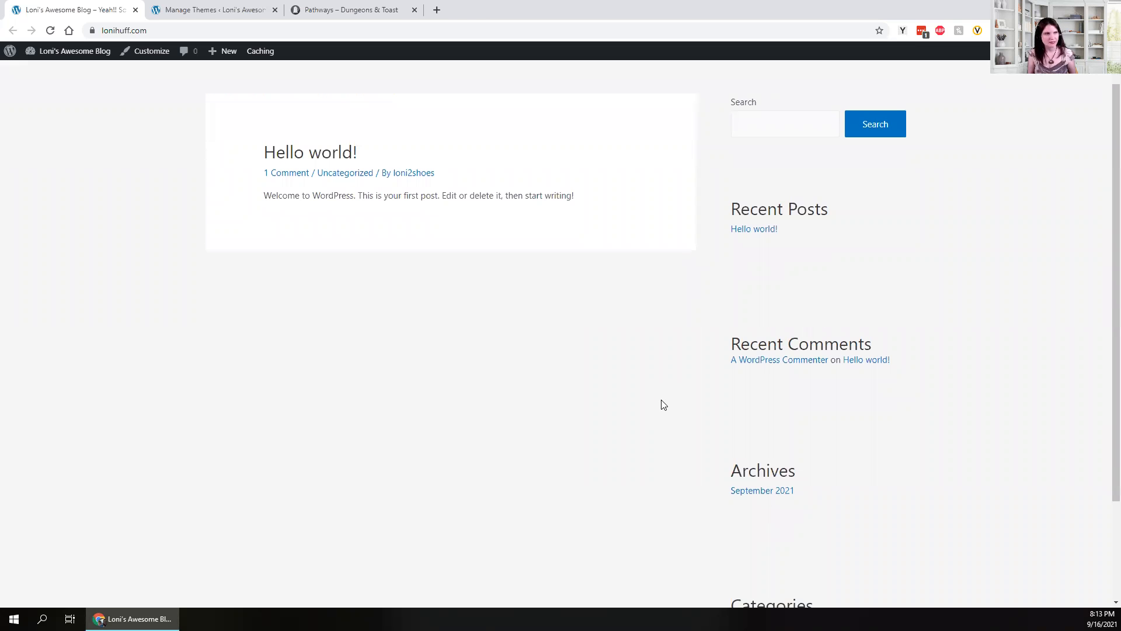
{"action": "scroll", "coordinate": [542, 350], "scroll_direction": "up", "scroll_amount": 1}
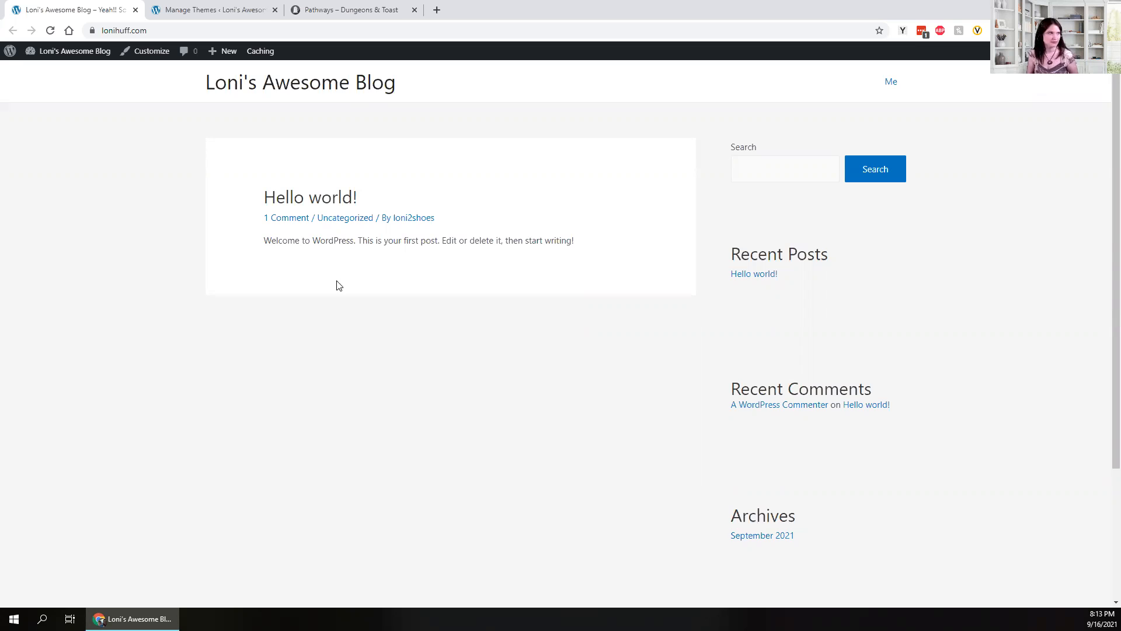
{"action": "left_click", "coordinate": [244, 10]}
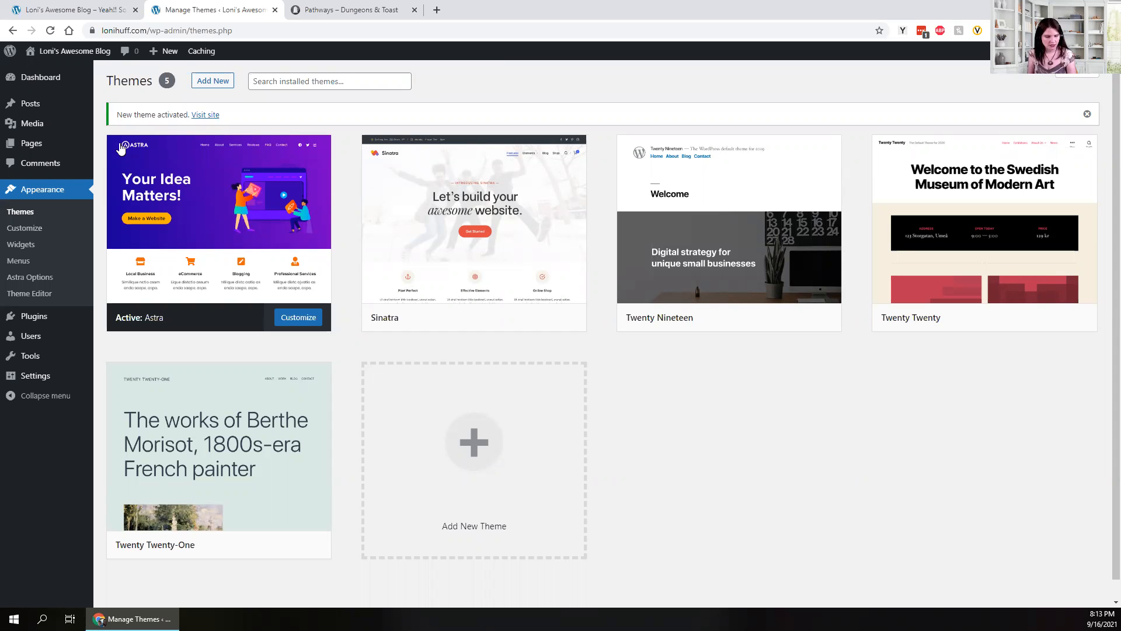
- Open Astra Options and install the Starter Templates importer plugin
{"action": "mouse_move", "coordinate": [121, 150]}
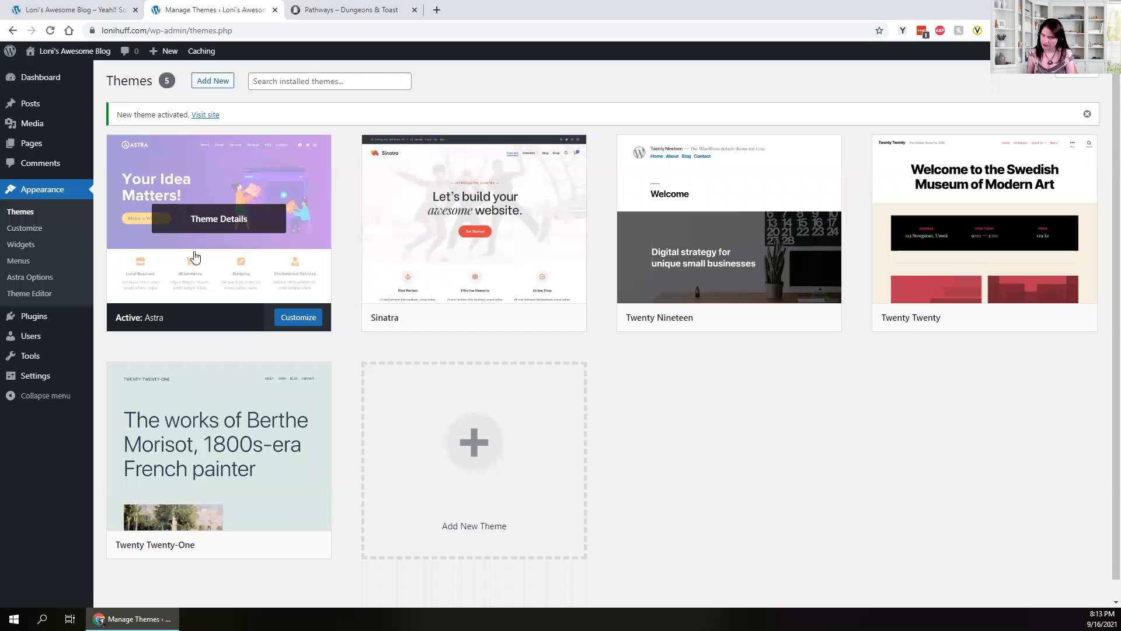
{"action": "mouse_move", "coordinate": [643, 305]}
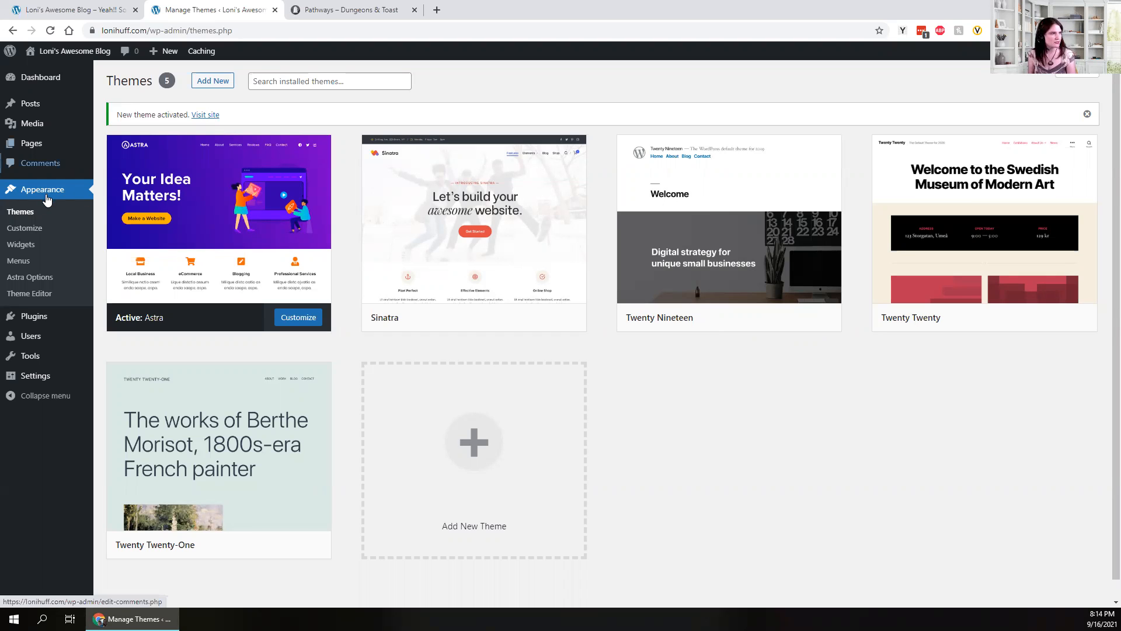
{"action": "left_click", "coordinate": [28, 278]}
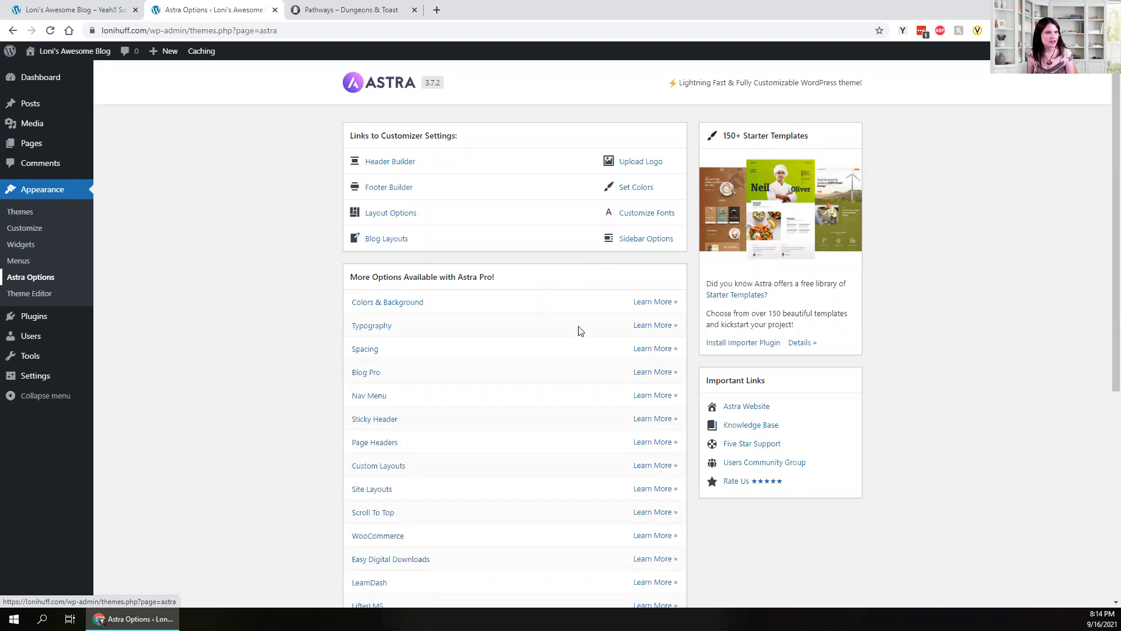
{"action": "left_click", "coordinate": [742, 344]}
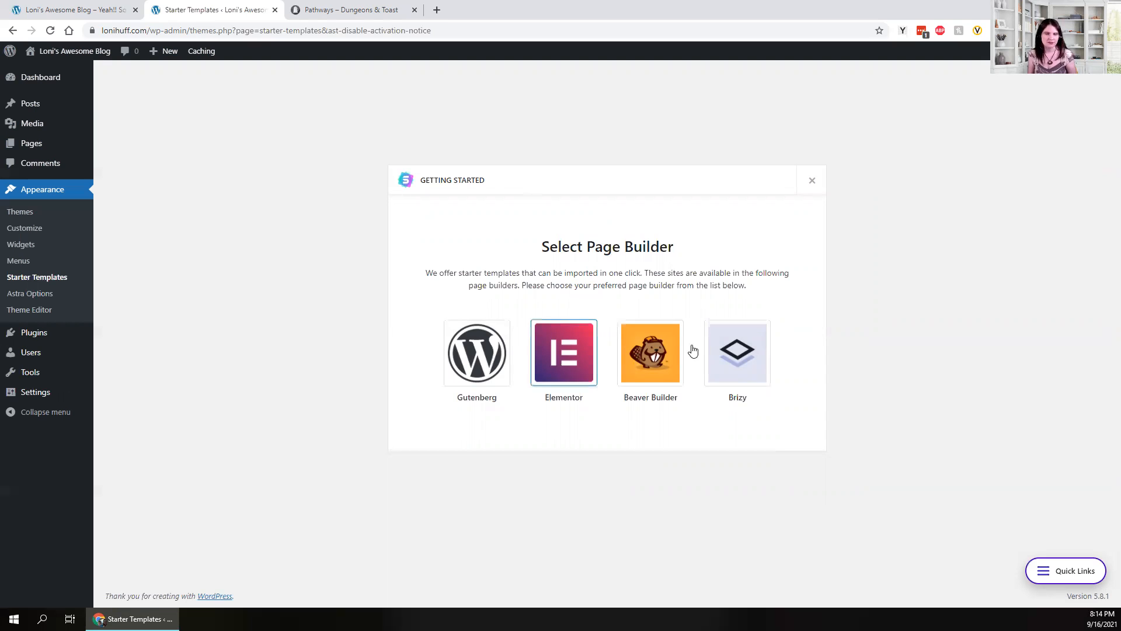
- Choose Gutenberg, rather than Brizy or Beaver Builder, as the page builder and load the templates
{"action": "left_click", "coordinate": [721, 356]}
{"action": "left_click", "coordinate": [650, 365]}
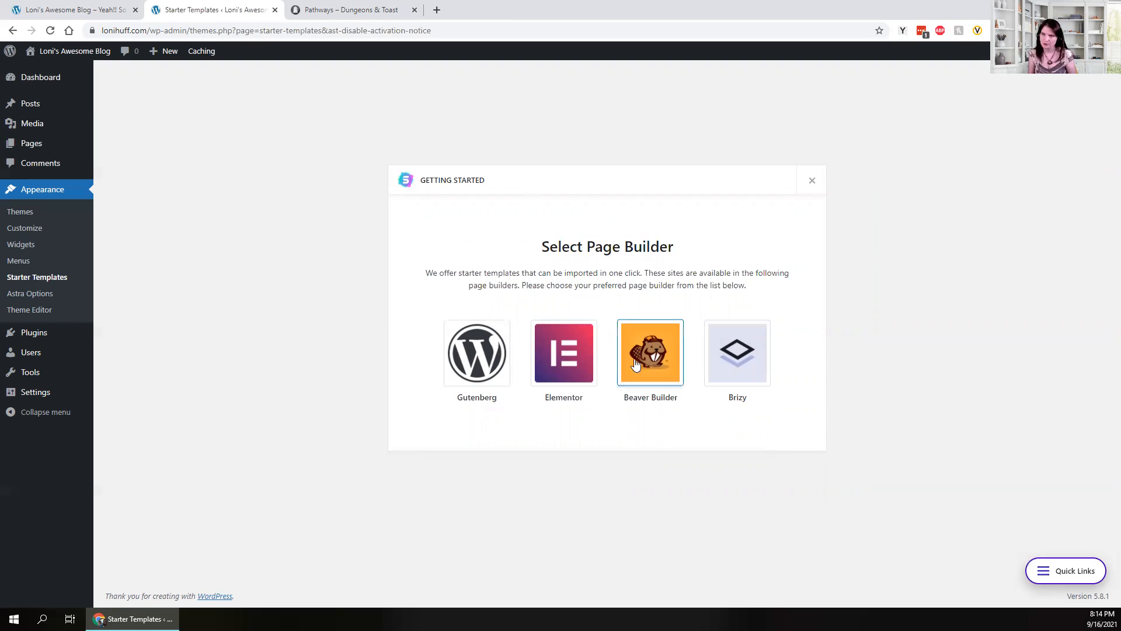
{"action": "left_click", "coordinate": [475, 362]}
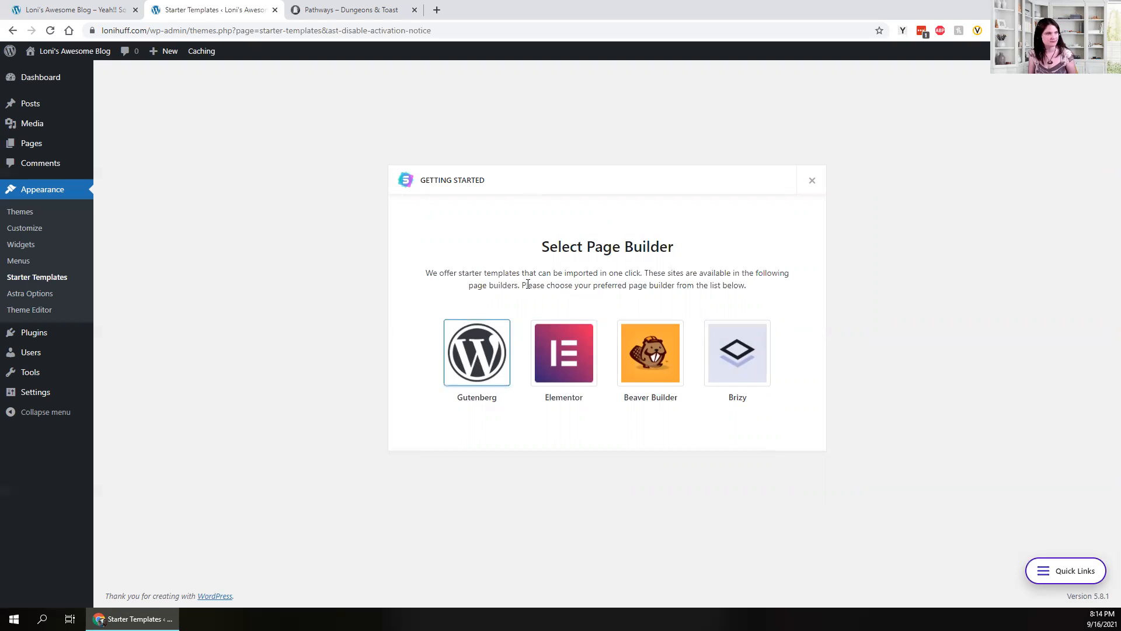
{"action": "left_click", "coordinate": [491, 330]}
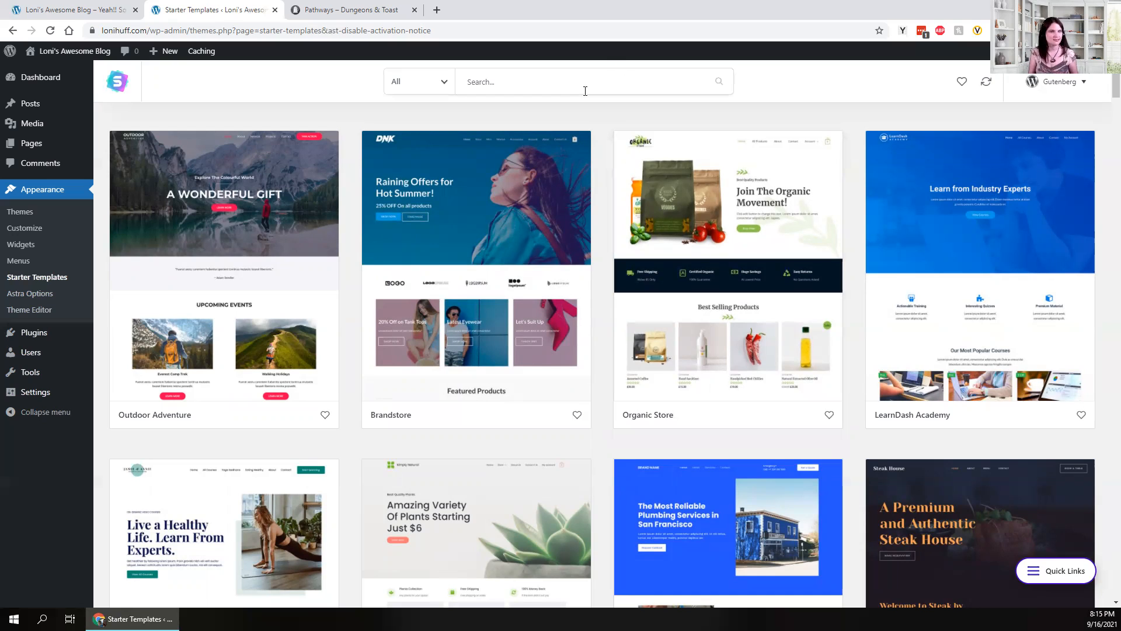
- Reload Starter Templates, dismiss the search suggestions, and open the Public Speaker design's details
{"action": "key", "text": "Return"}
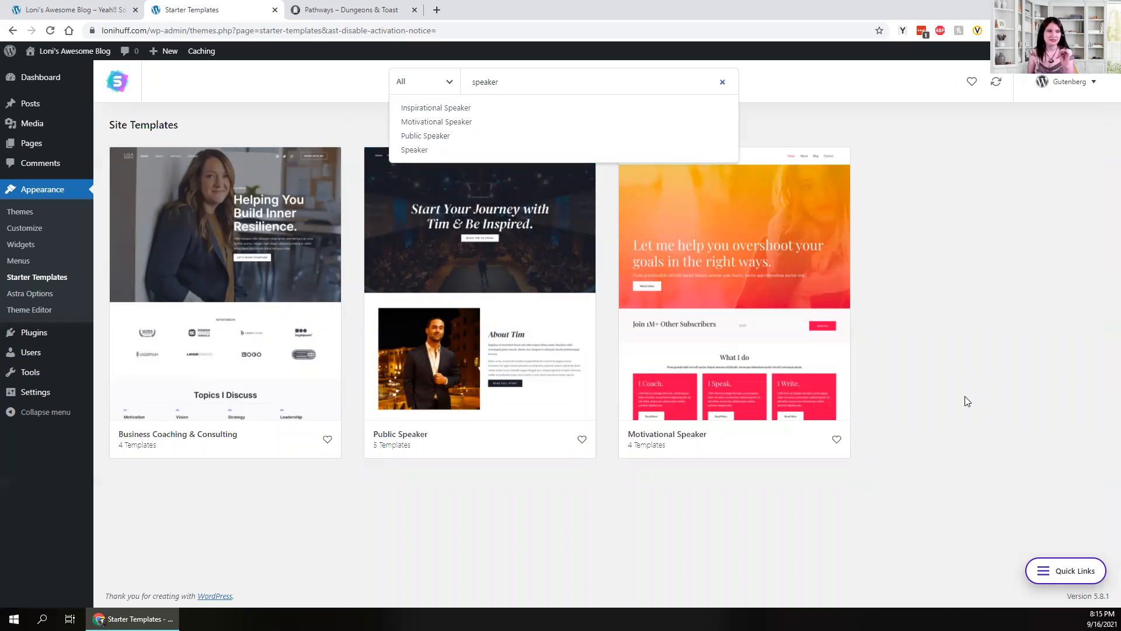
{"action": "left_click", "coordinate": [637, 549]}
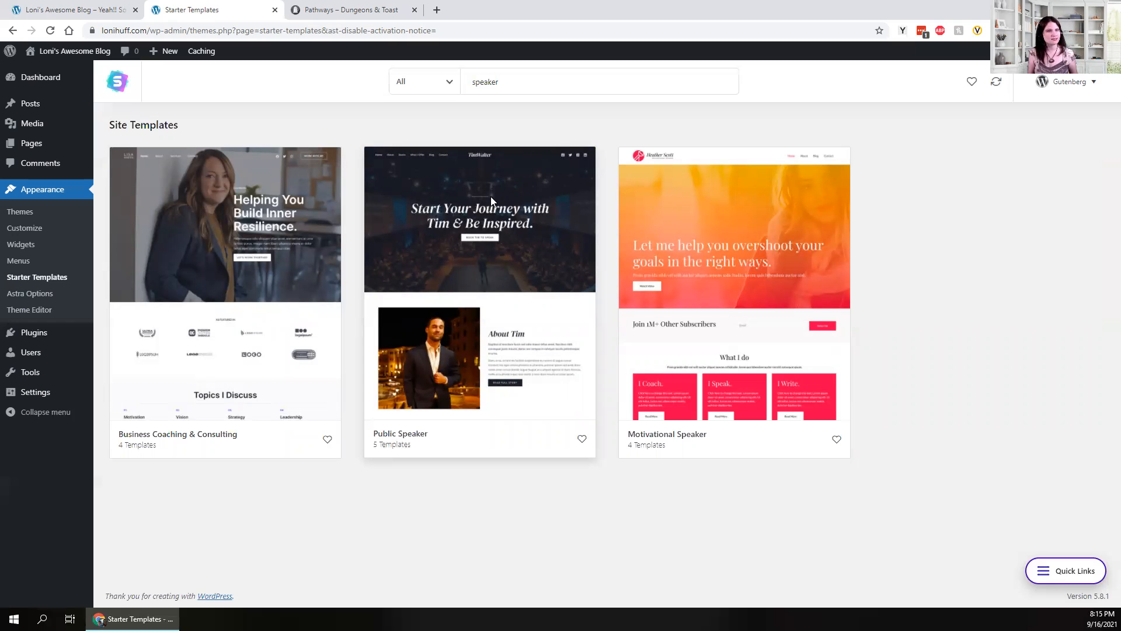
{"action": "left_click", "coordinate": [395, 257]}
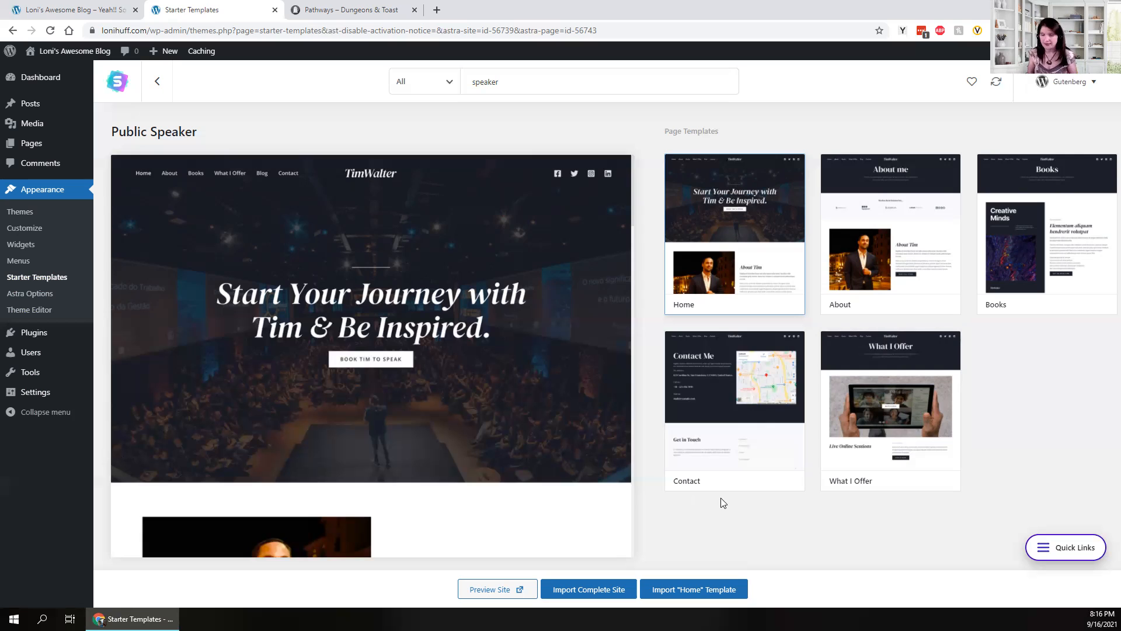
- Start the complete-site import, choosing Beginner level and a site for Myself/My company
{"action": "left_click", "coordinate": [579, 591]}
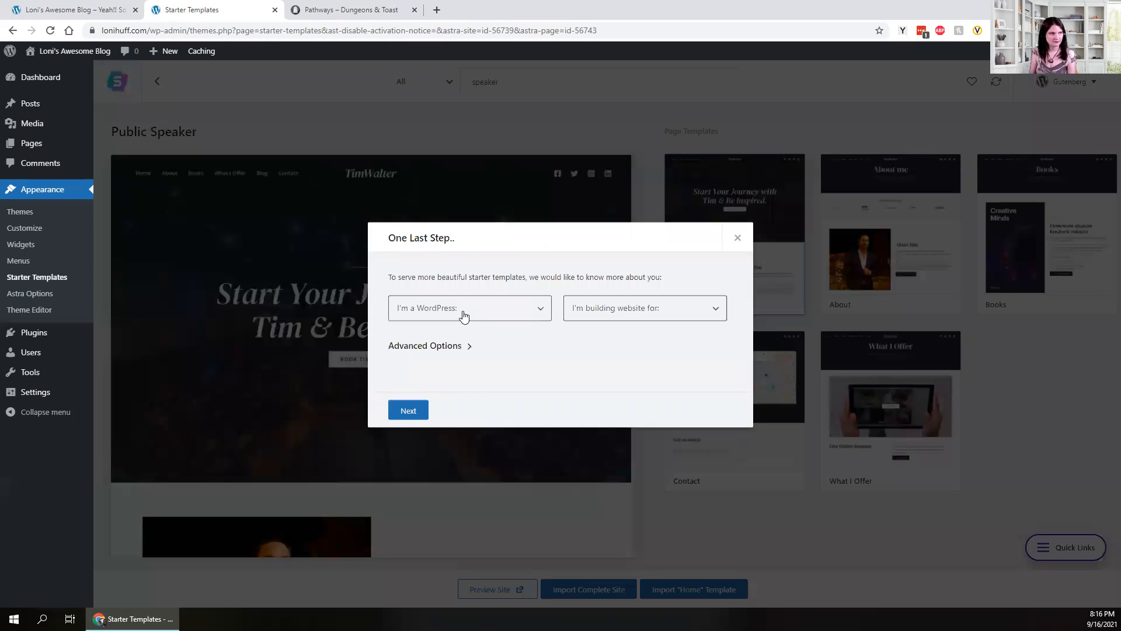
{"action": "left_click", "coordinate": [476, 314]}
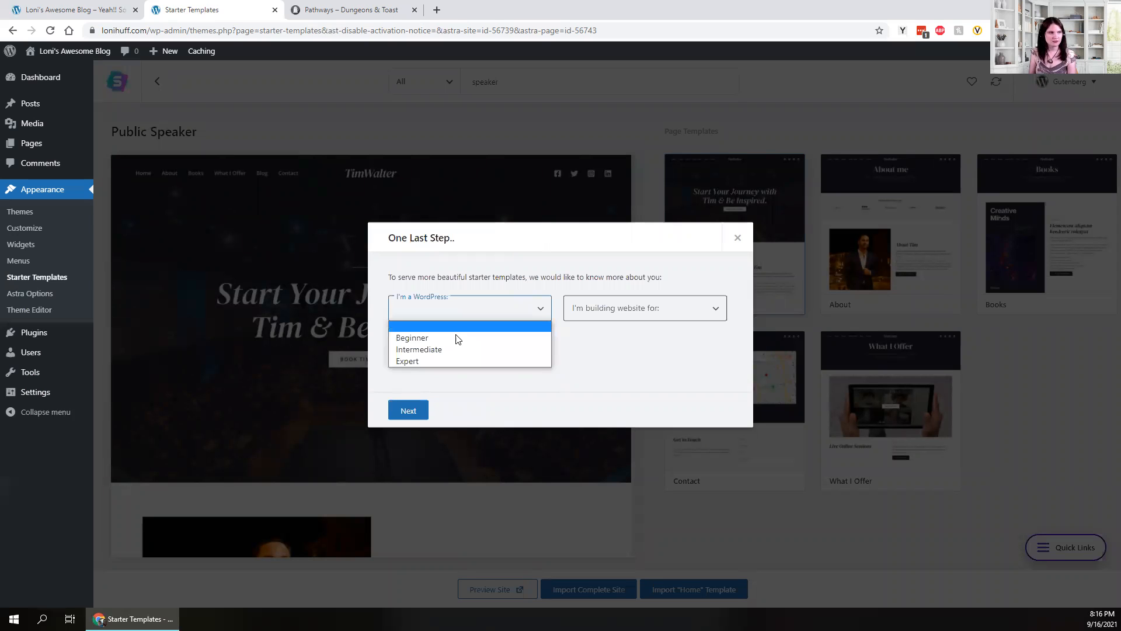
{"action": "left_click", "coordinate": [457, 338]}
{"action": "left_click", "coordinate": [620, 313]}
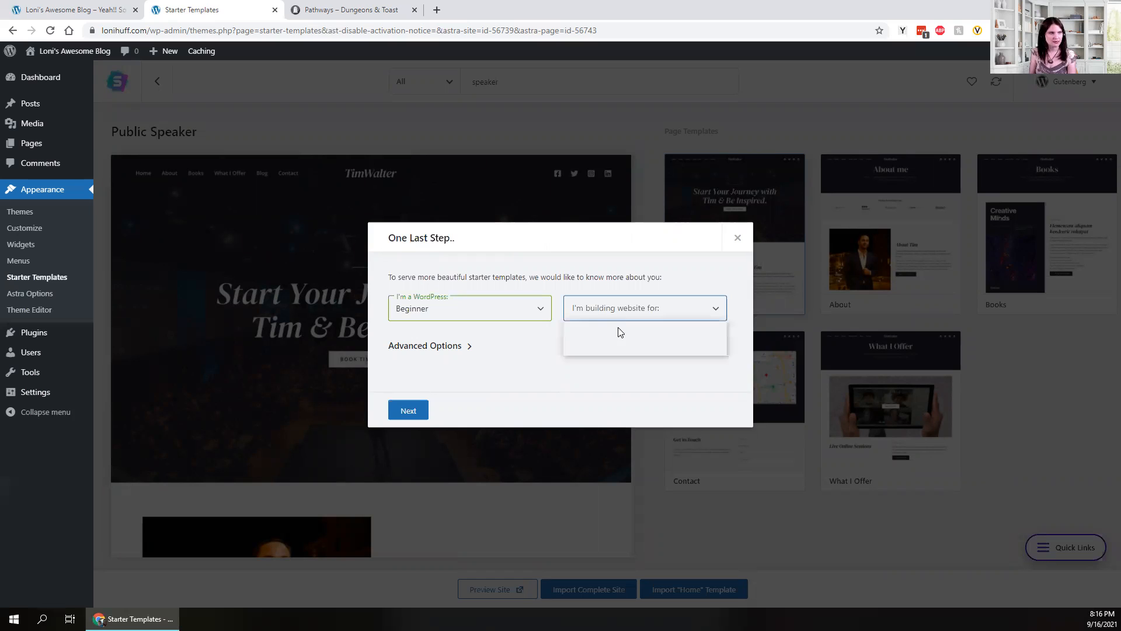
{"action": "left_click", "coordinate": [599, 329]}
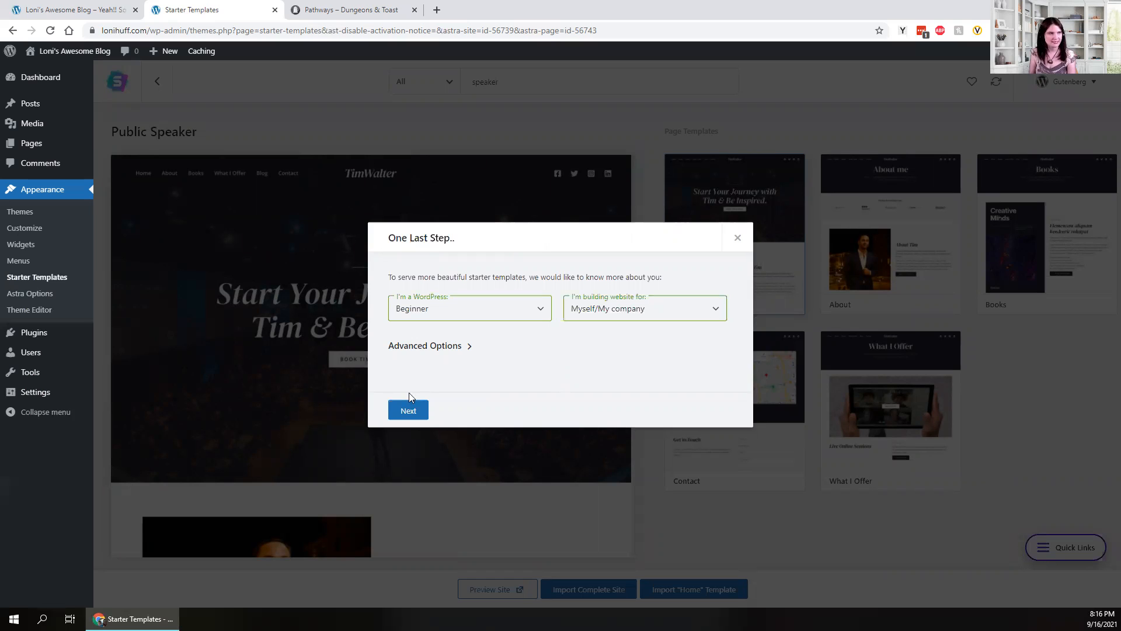
{"action": "left_click", "coordinate": [409, 410]}
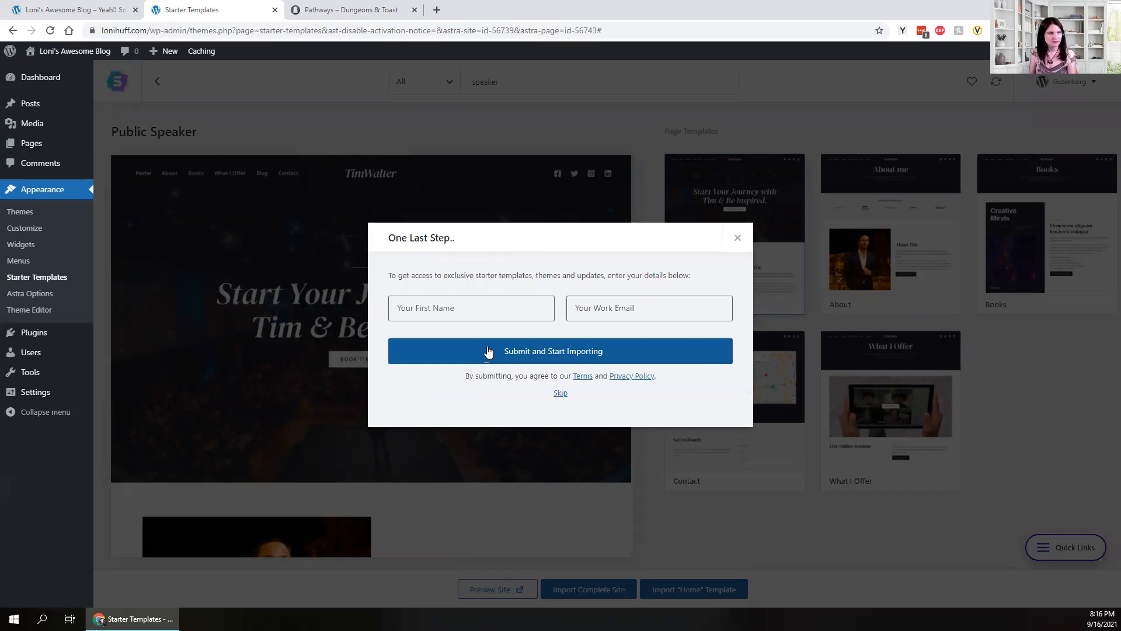
- Enter a first name and work email, submit them, then skip ahead to finish the import
{"action": "left_click", "coordinate": [479, 309]}
{"action": "type", "text": "Loni"}
{"action": "key", "text": "Tab"}
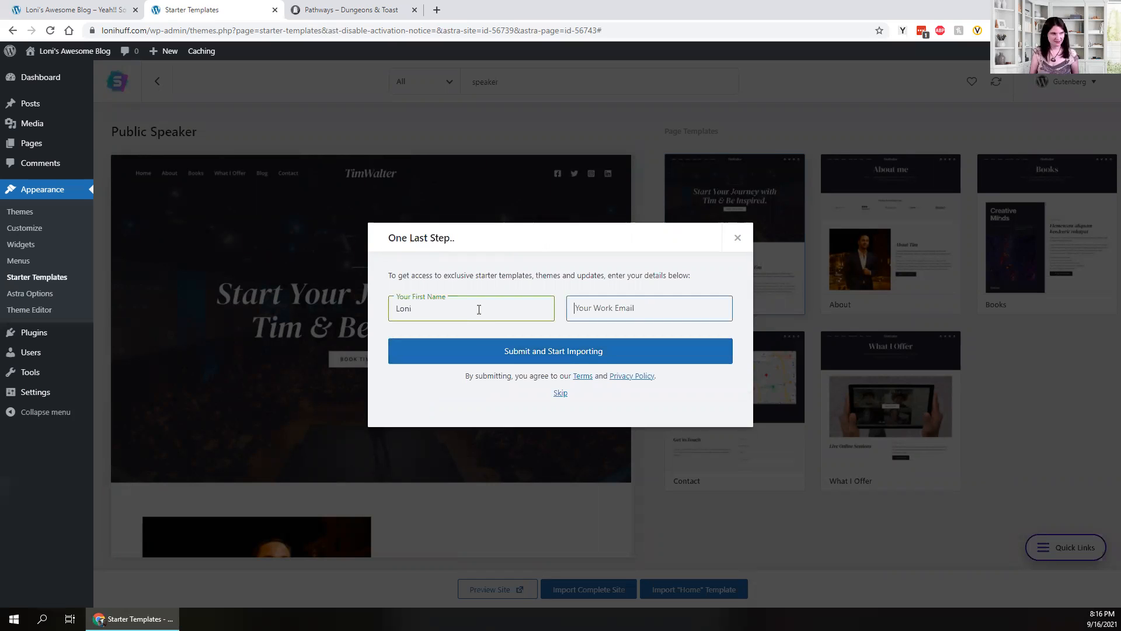
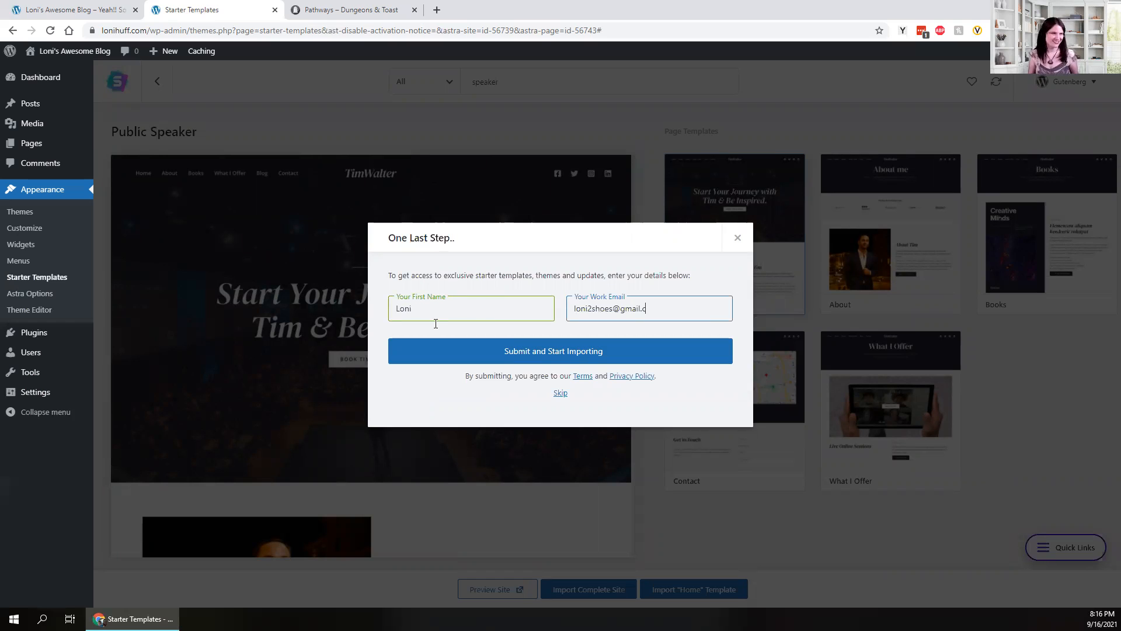
{"action": "left_click", "coordinate": [468, 358]}
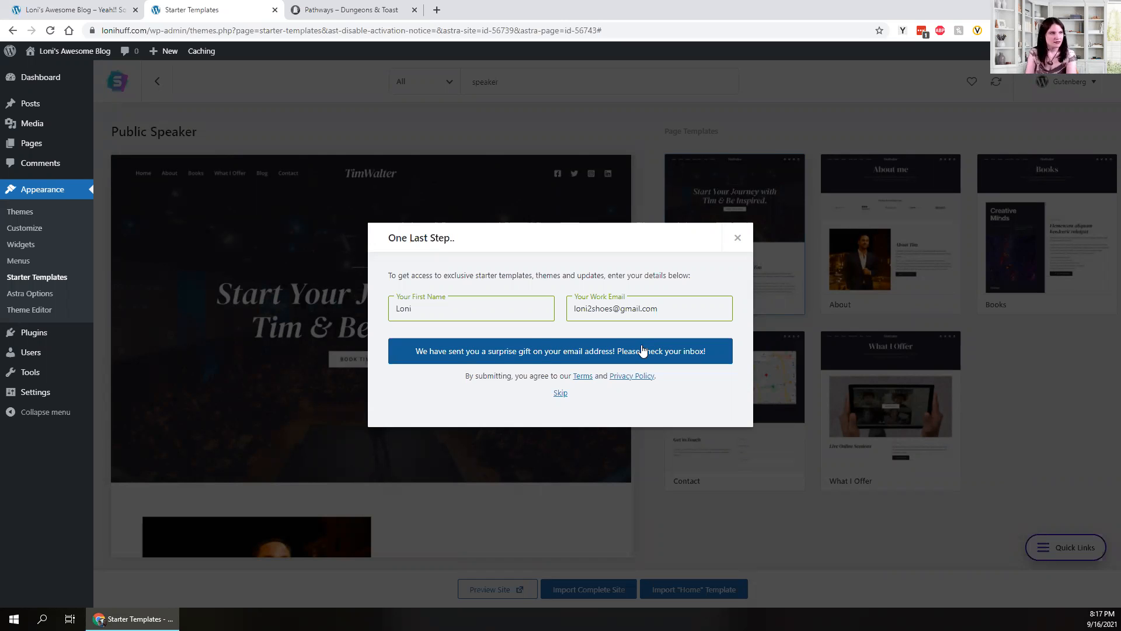
{"action": "left_click", "coordinate": [561, 394]}
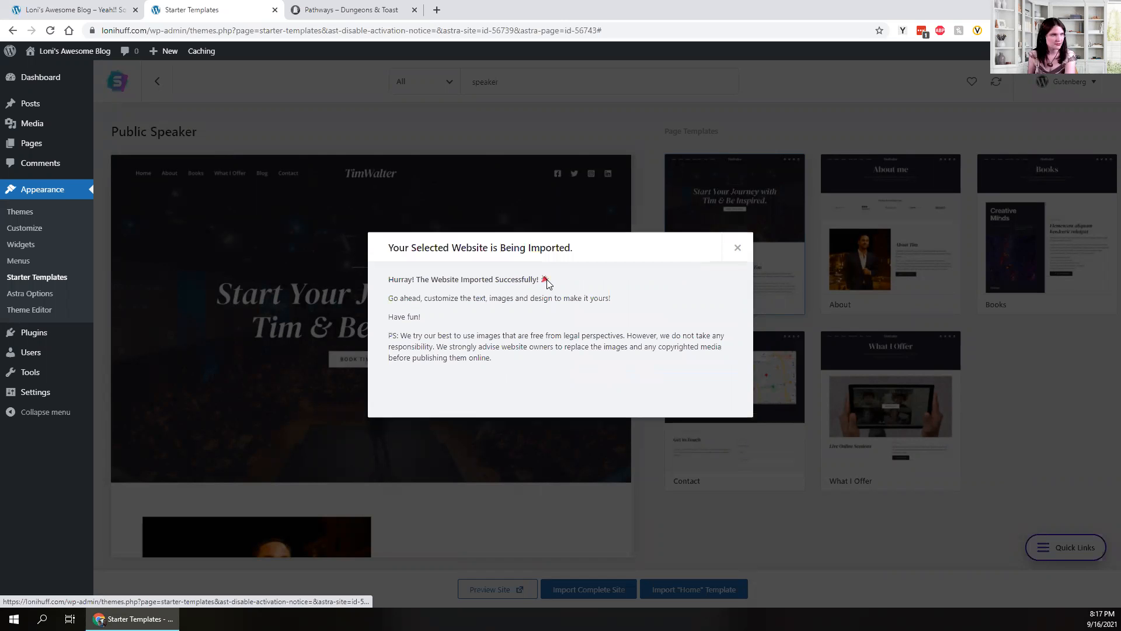
- Dismiss the import success message and load the blog's homepage in a new tab beside the first
{"action": "left_click", "coordinate": [736, 249]}
{"action": "left_click", "coordinate": [73, 5]}
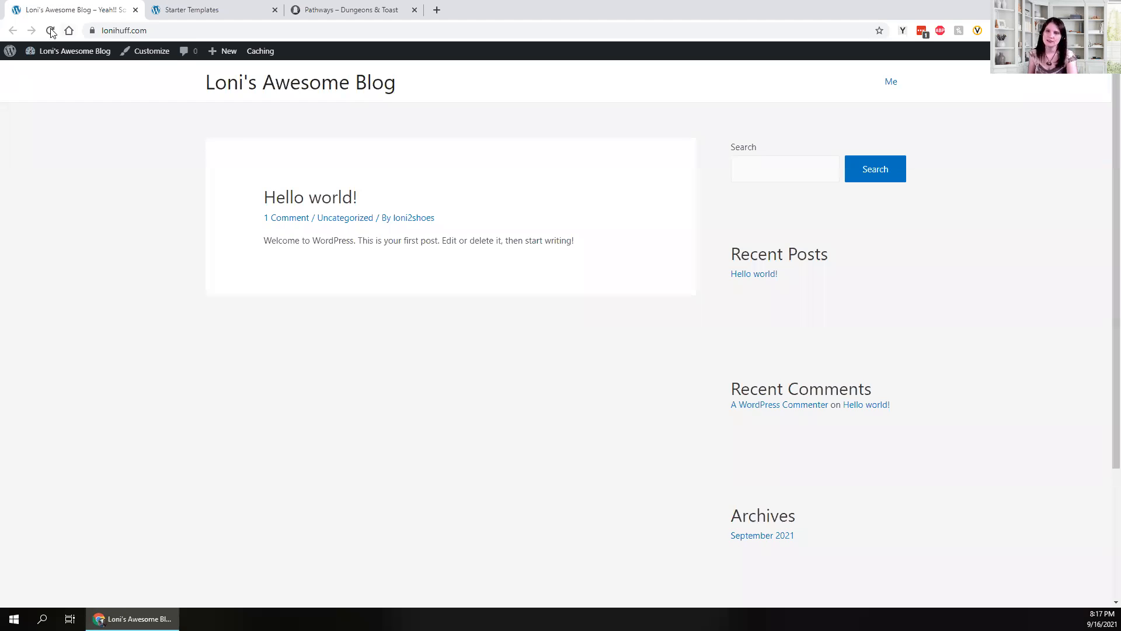
{"action": "left_click", "coordinate": [126, 31]}
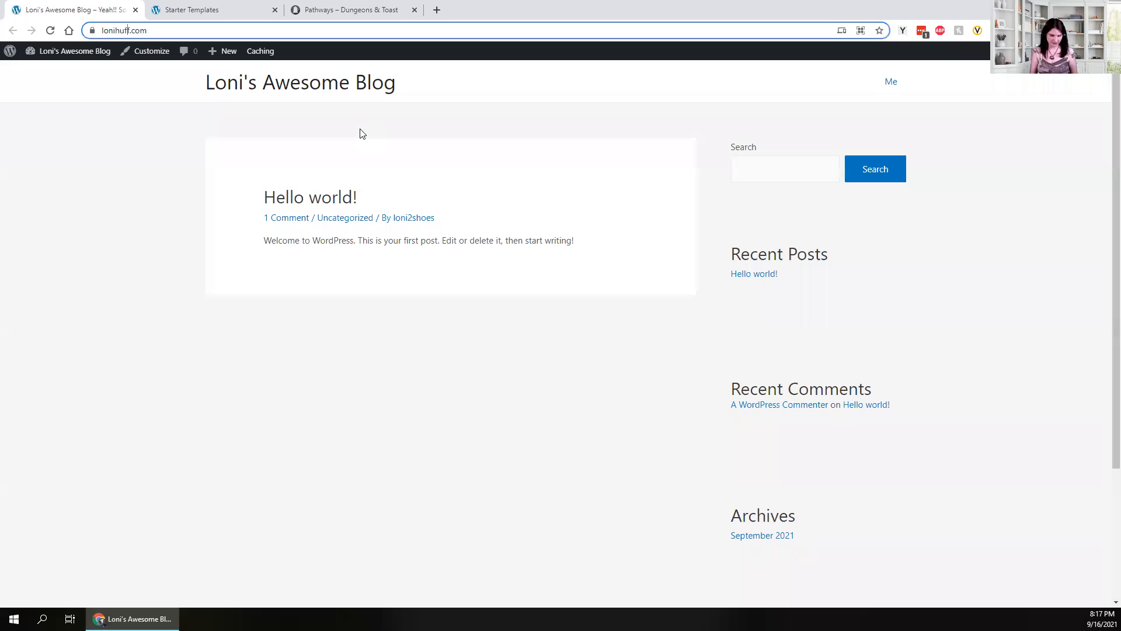
{"action": "key", "text": "ctrl+t"}
{"action": "type", "text": "https://lonihuff.com/"}
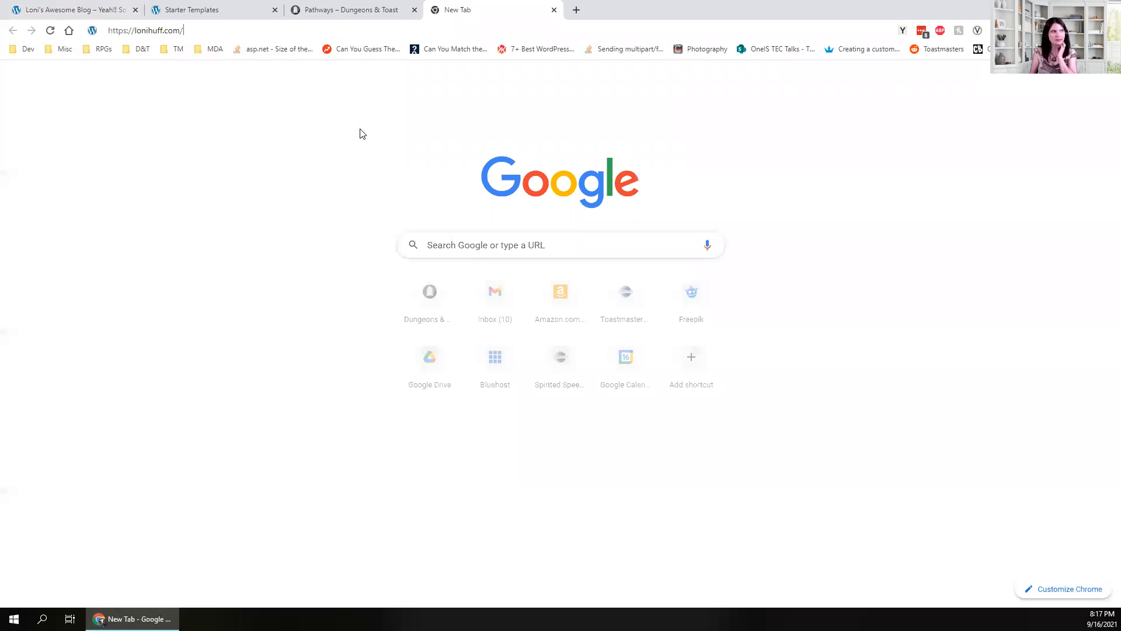
{"action": "key", "text": "Return"}
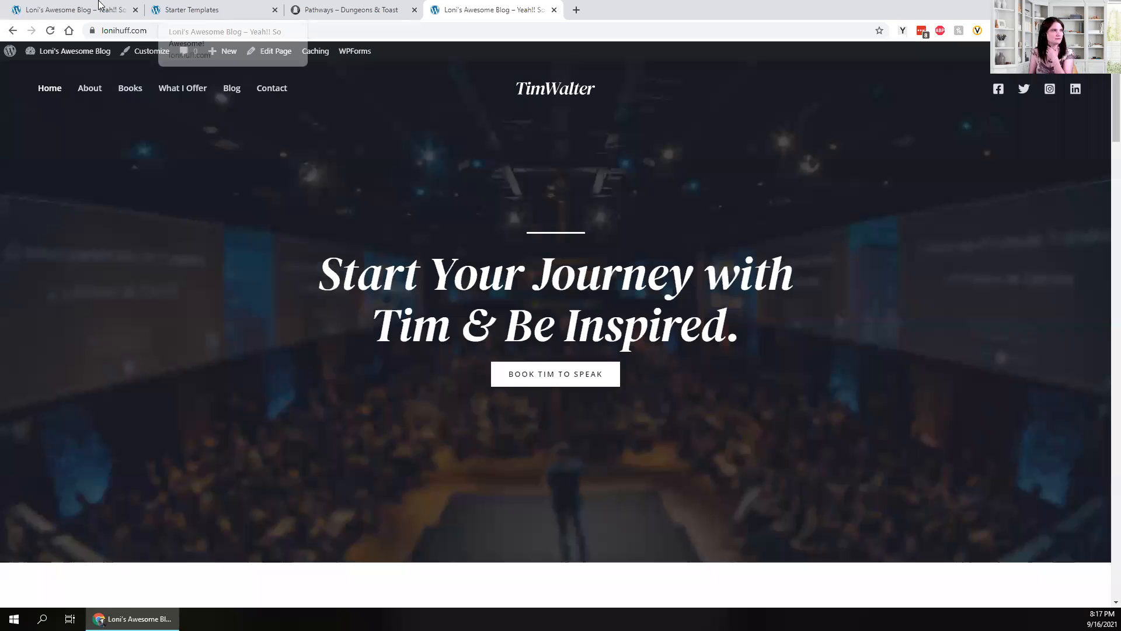
{"action": "left_click_drag", "start_coordinate": [491, 9], "coordinate": [216, 9]}
{"action": "left_click", "coordinate": [98, 6]}
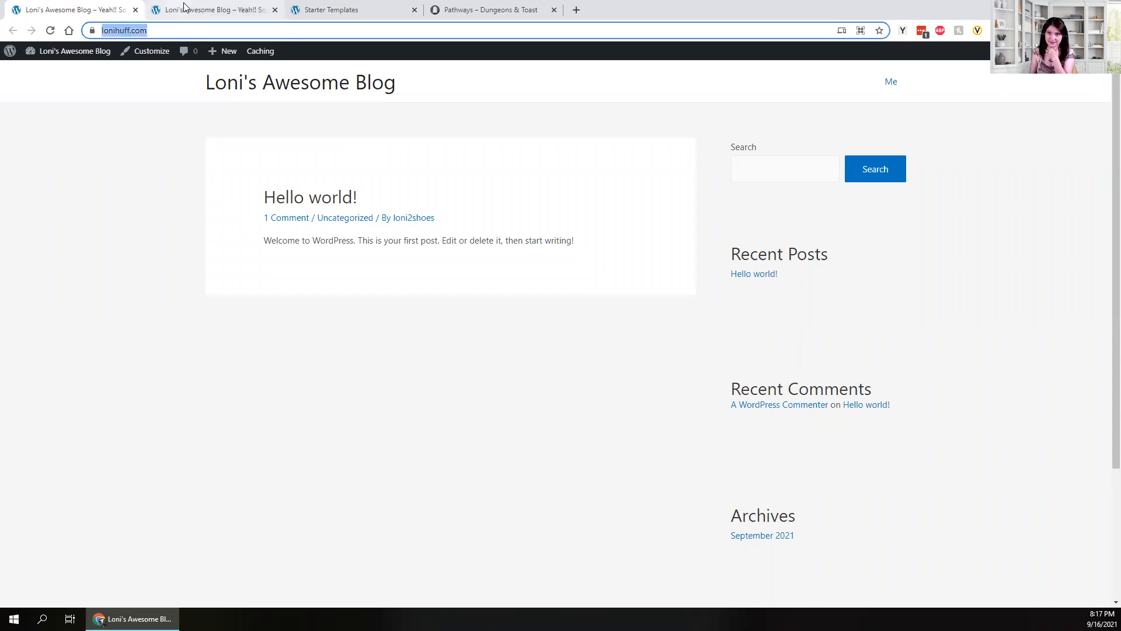
{"action": "left_click", "coordinate": [185, 7]}
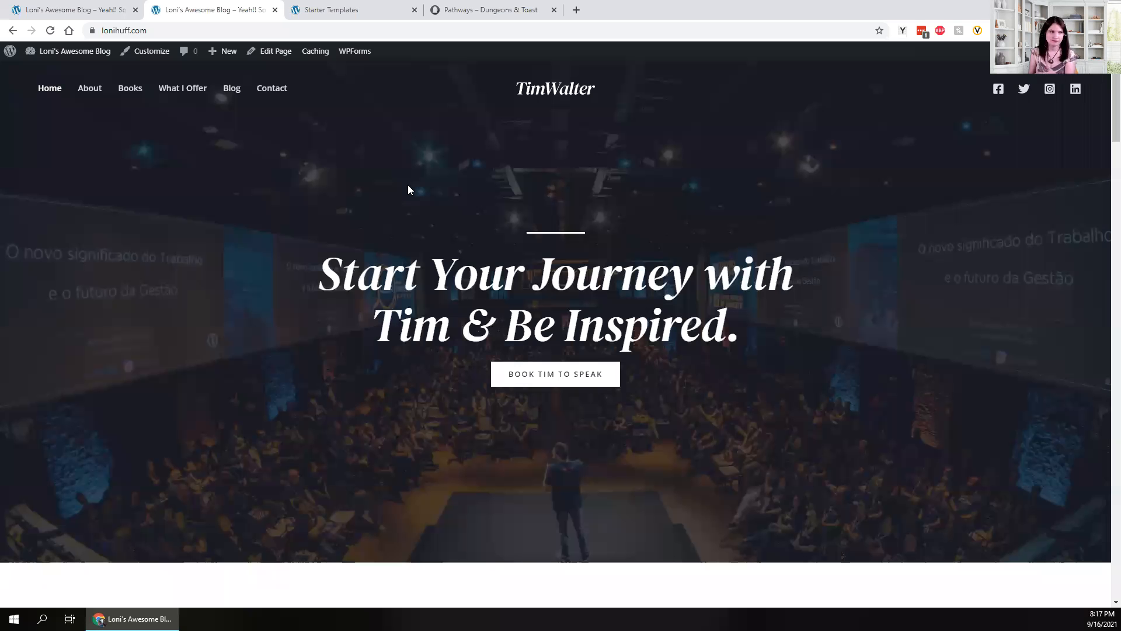
{"action": "scroll", "coordinate": [408, 190], "scroll_direction": "down", "scroll_amount": 10}
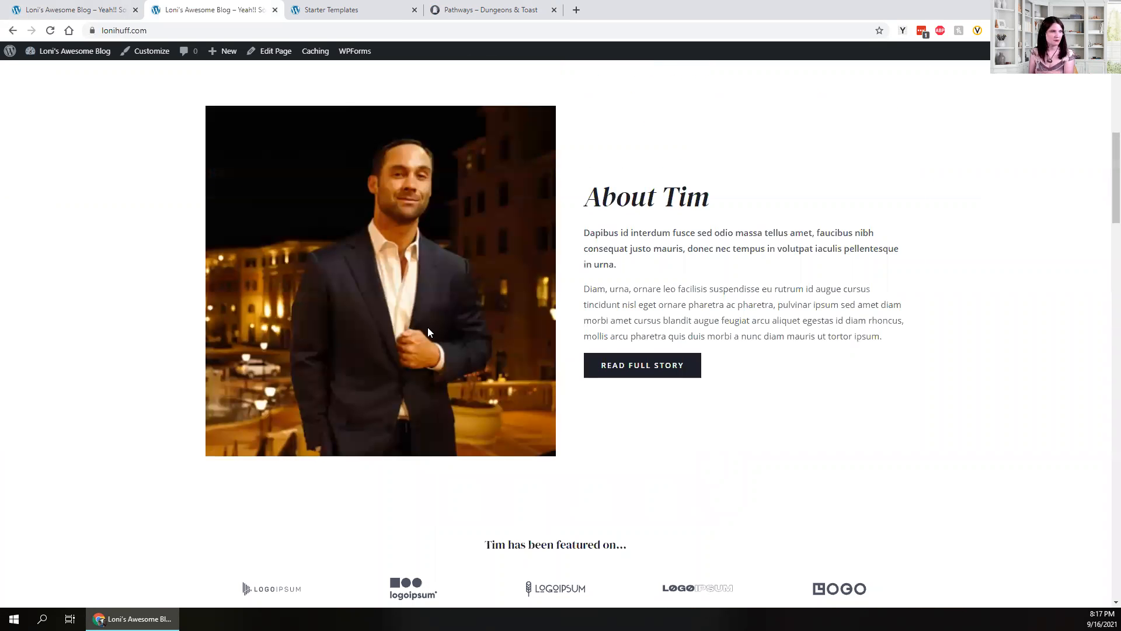
{"action": "scroll", "coordinate": [425, 314], "scroll_direction": "up", "scroll_amount": 2}
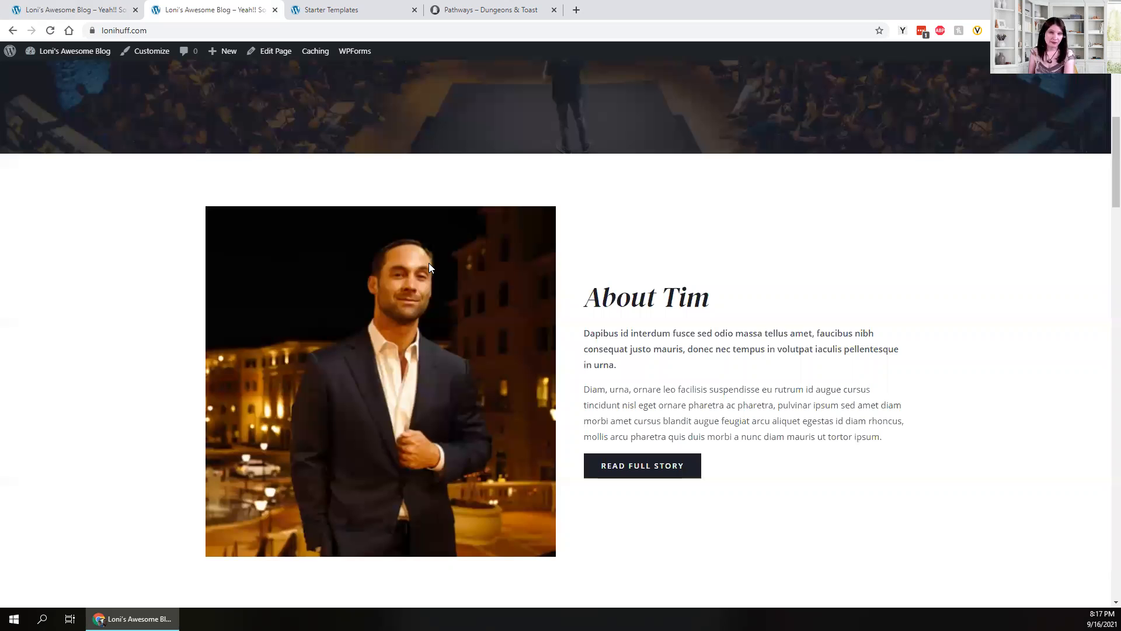
{"action": "scroll", "coordinate": [428, 262], "scroll_direction": "down", "scroll_amount": 1}
{"action": "scroll", "coordinate": [400, 324], "scroll_direction": "up", "scroll_amount": 6}
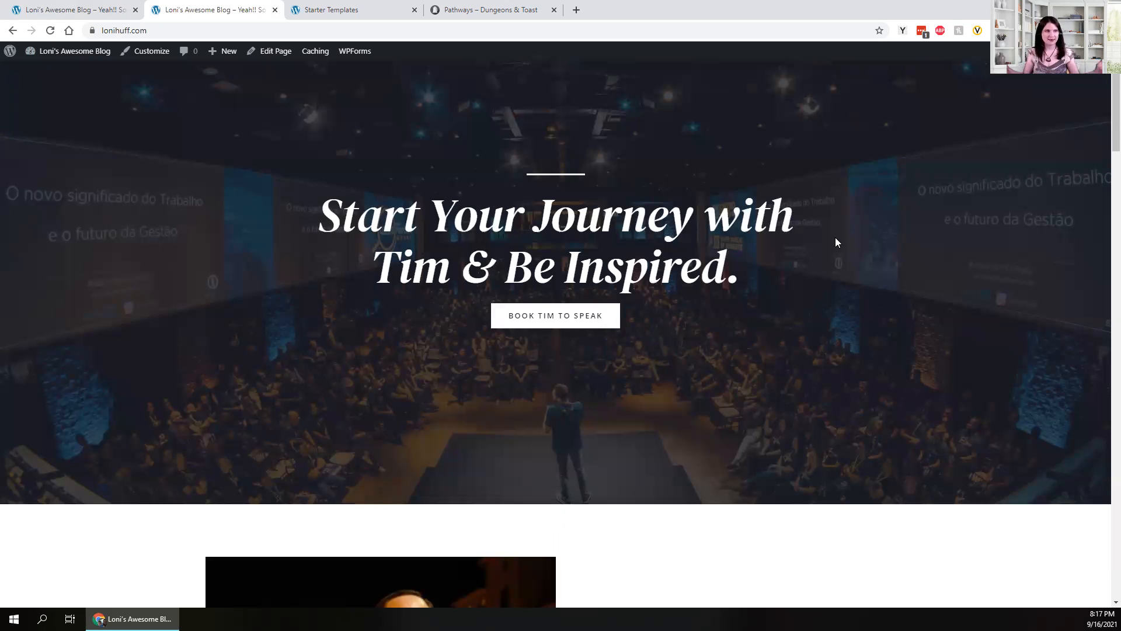
{"action": "scroll", "coordinate": [763, 233], "scroll_direction": "up", "scroll_amount": 1}
{"action": "scroll", "coordinate": [805, 198], "scroll_direction": "up", "scroll_amount": 1}
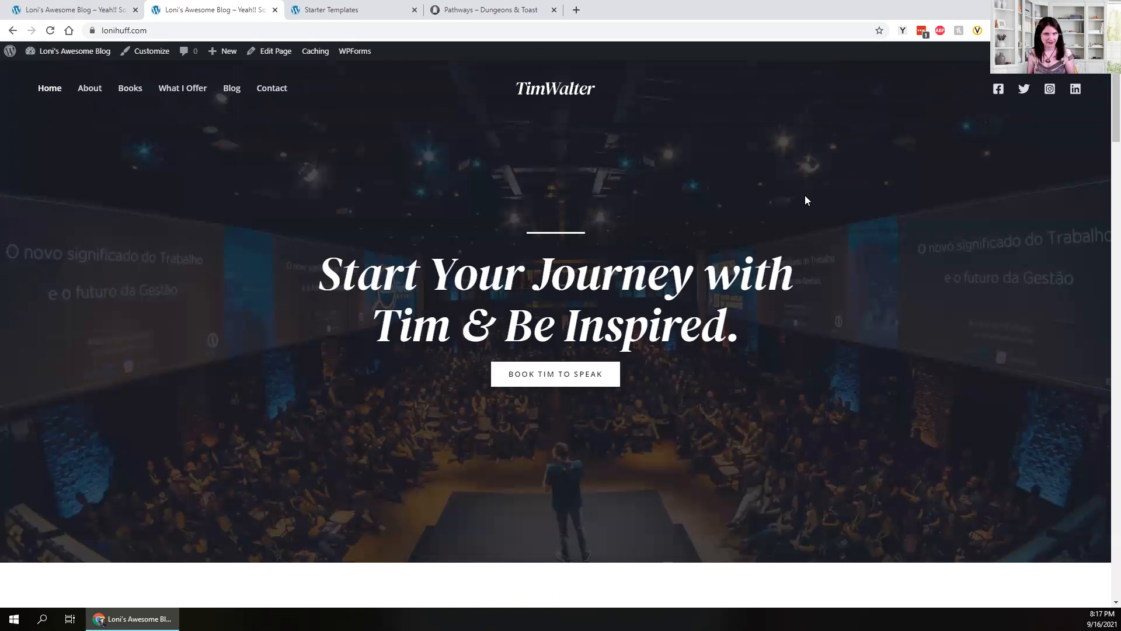
{"action": "scroll", "coordinate": [740, 242], "scroll_direction": "down", "scroll_amount": 8}
{"action": "scroll", "coordinate": [595, 180], "scroll_direction": "down", "scroll_amount": 2}
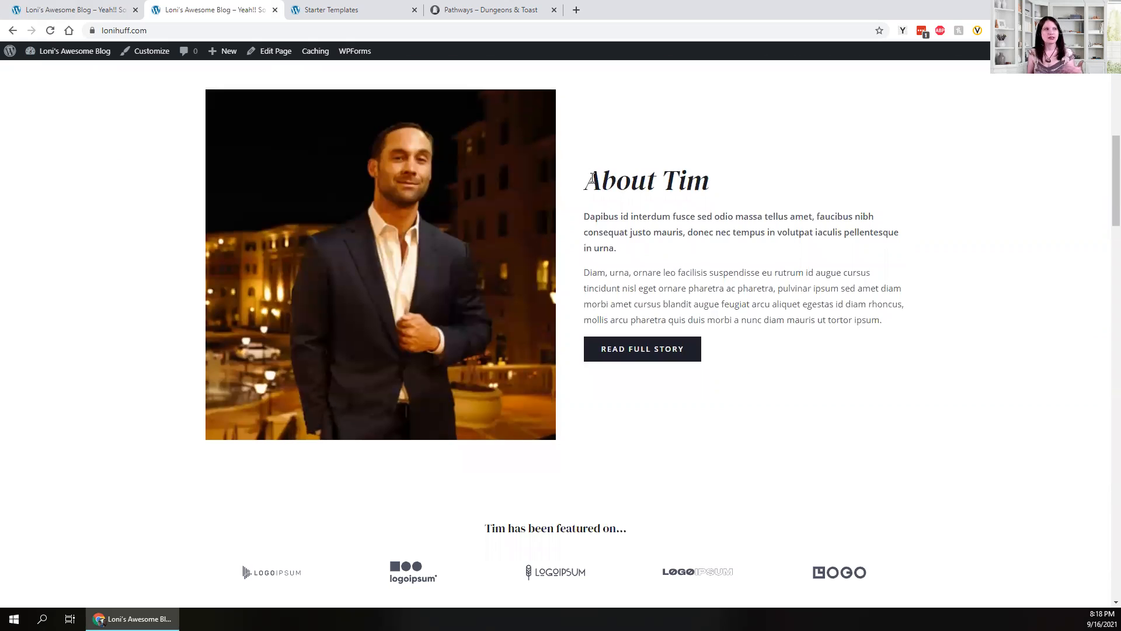
{"action": "left_click_drag", "start_coordinate": [588, 177], "coordinate": [709, 183]}
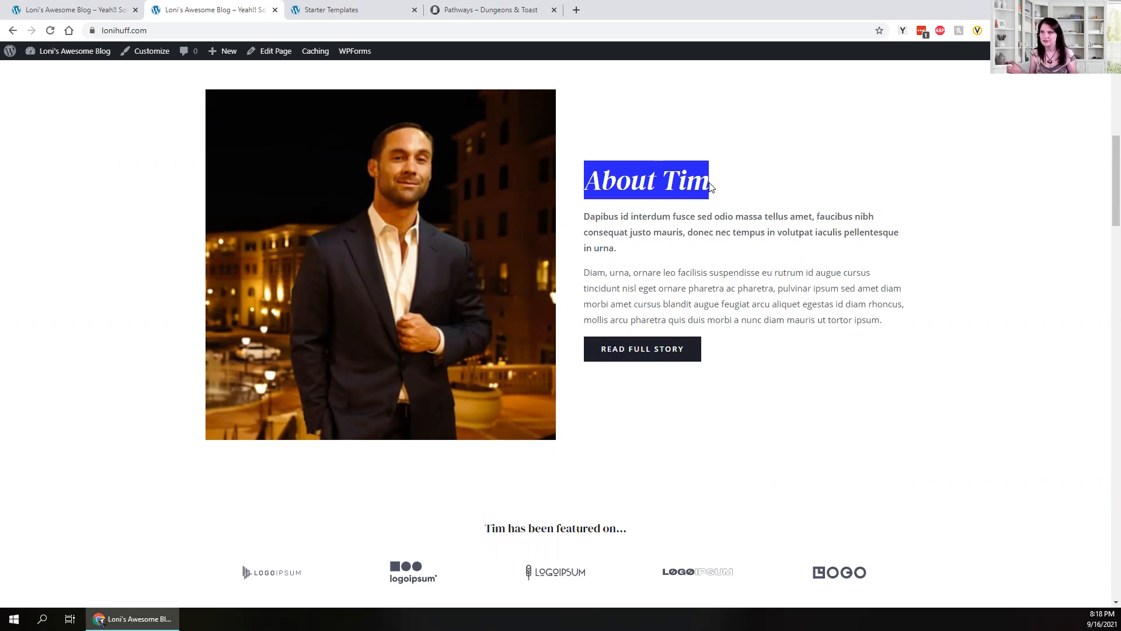
{"action": "scroll", "coordinate": [710, 186], "scroll_direction": "down", "scroll_amount": 1}
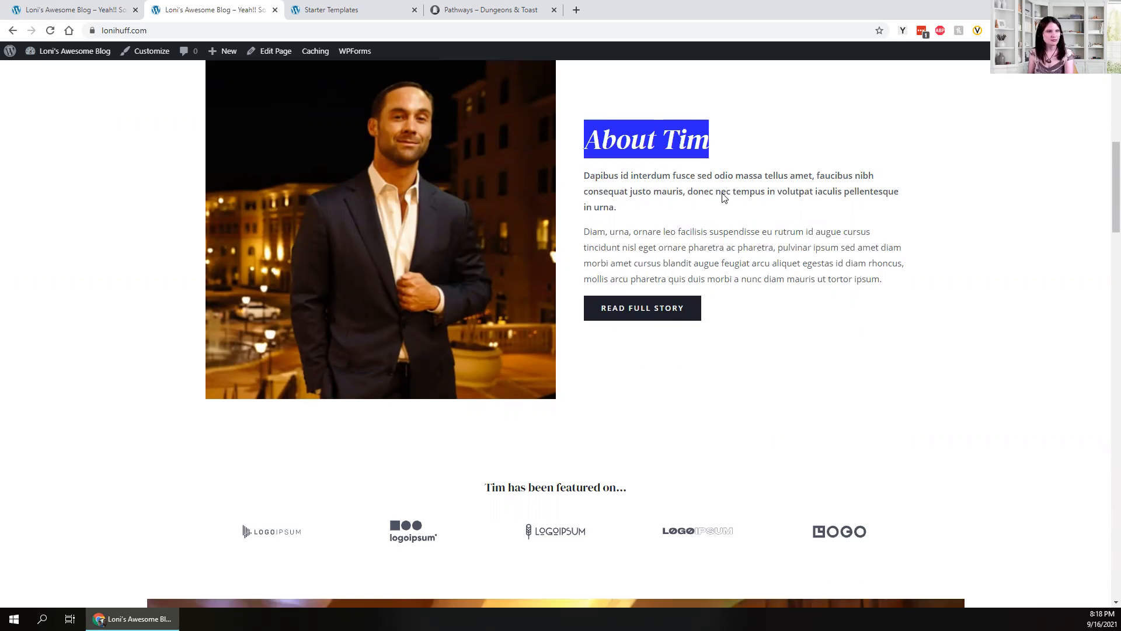
{"action": "scroll", "coordinate": [724, 198], "scroll_direction": "down", "scroll_amount": 6}
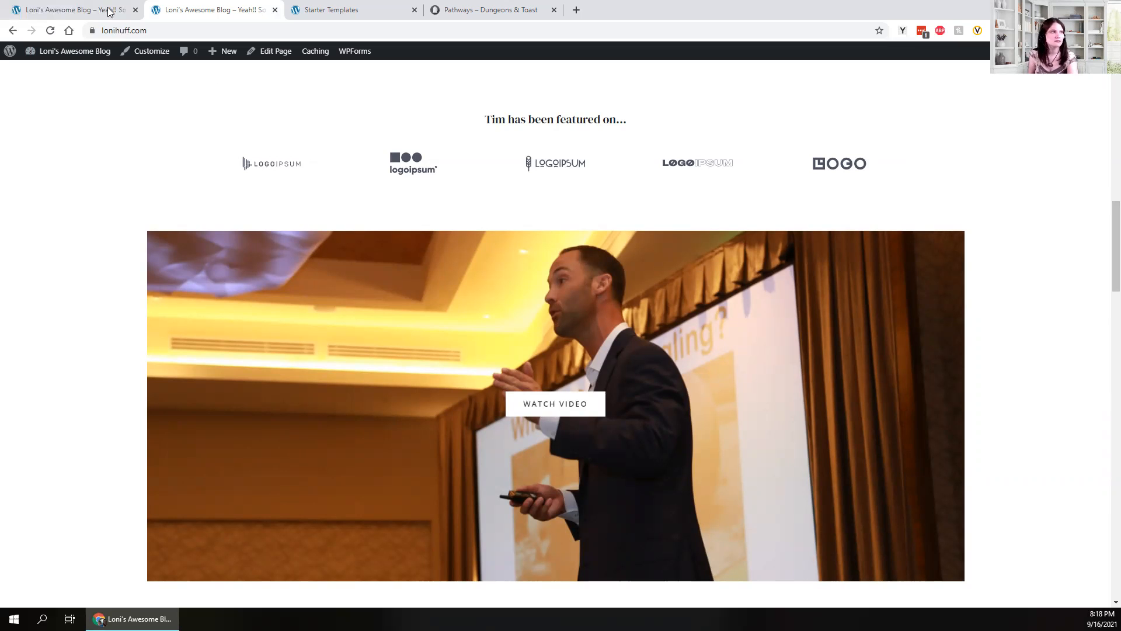
- Return to the Starter Templates tab and open Appearance > Customize
{"action": "left_click", "coordinate": [397, 4]}
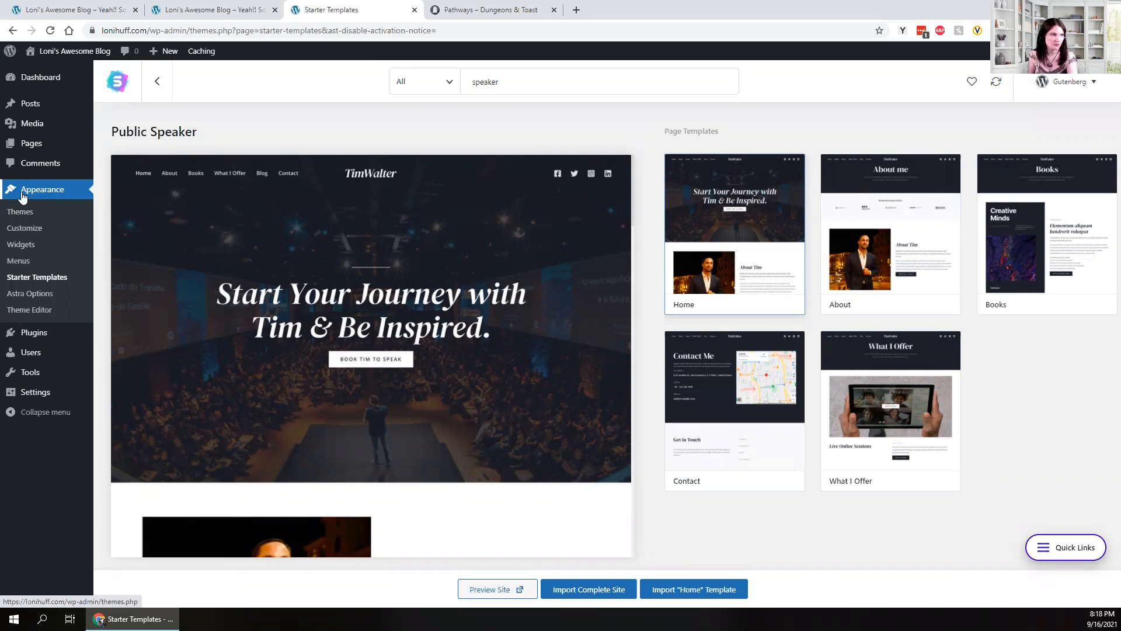
{"action": "left_click", "coordinate": [22, 234]}
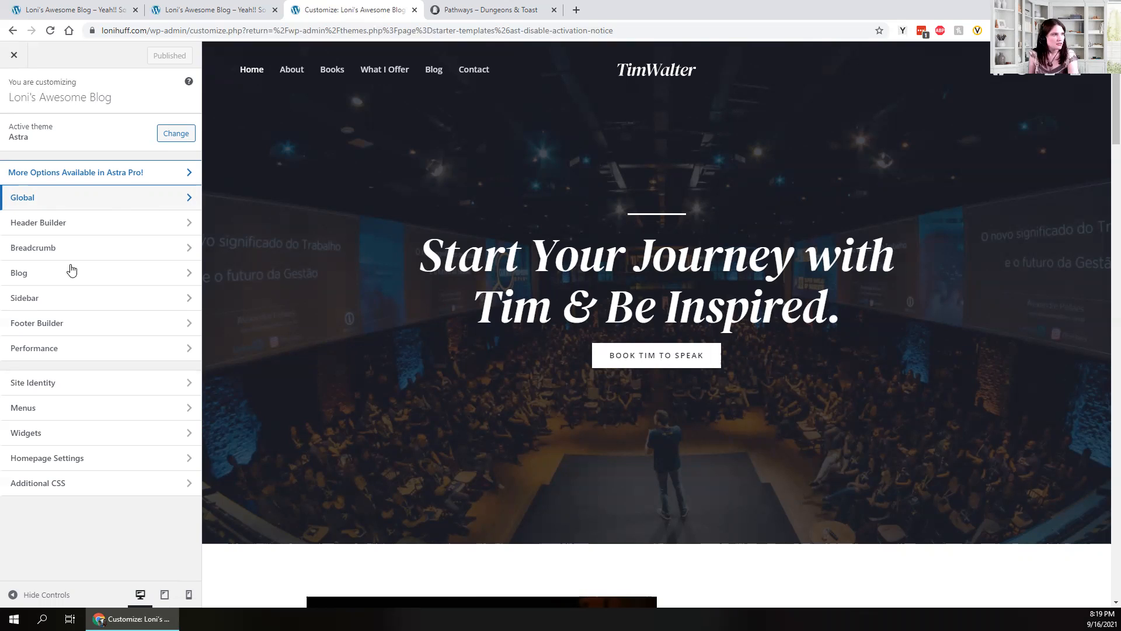
- In Global > Typography, try the Playfair Display preset, then apply the Lora/Lato preset
{"action": "left_click", "coordinate": [87, 198]}
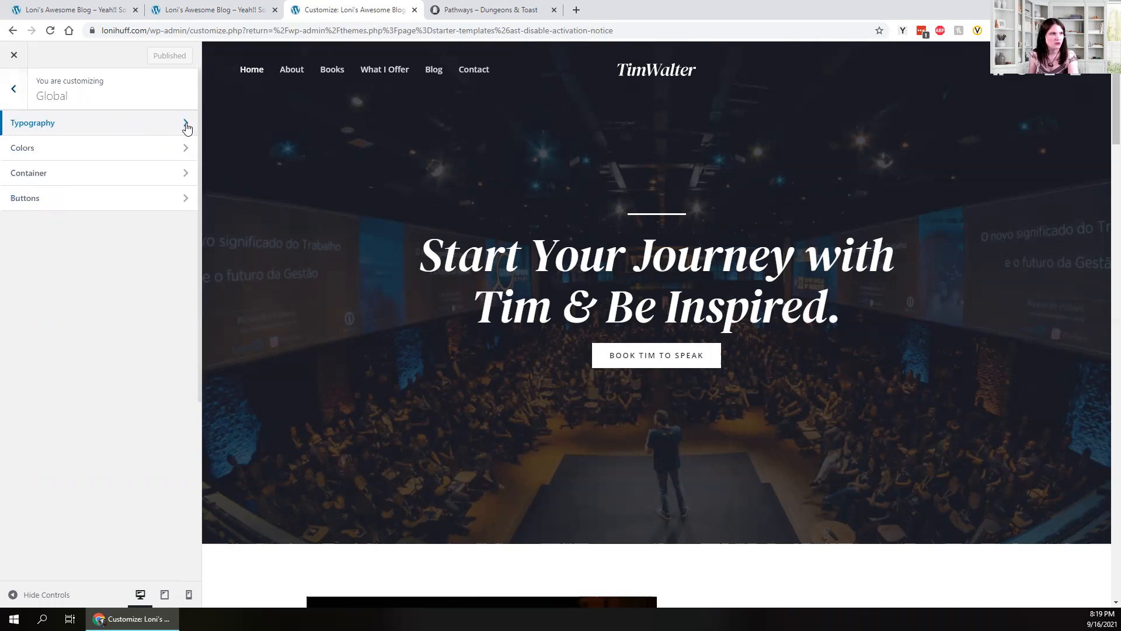
{"action": "left_click", "coordinate": [116, 132]}
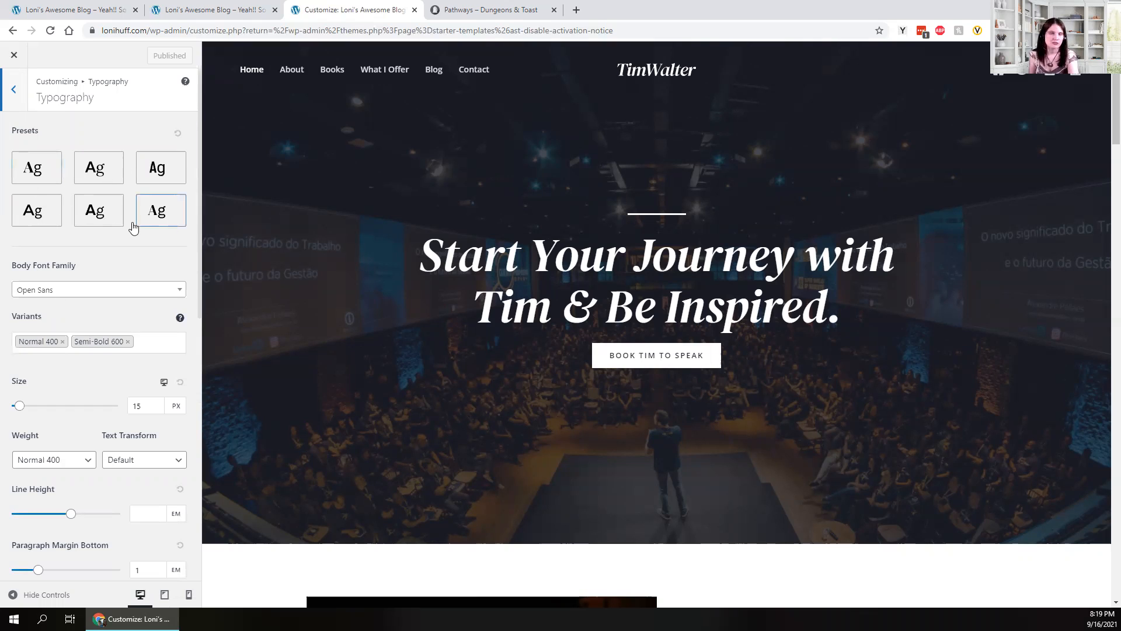
{"action": "left_click", "coordinate": [40, 175]}
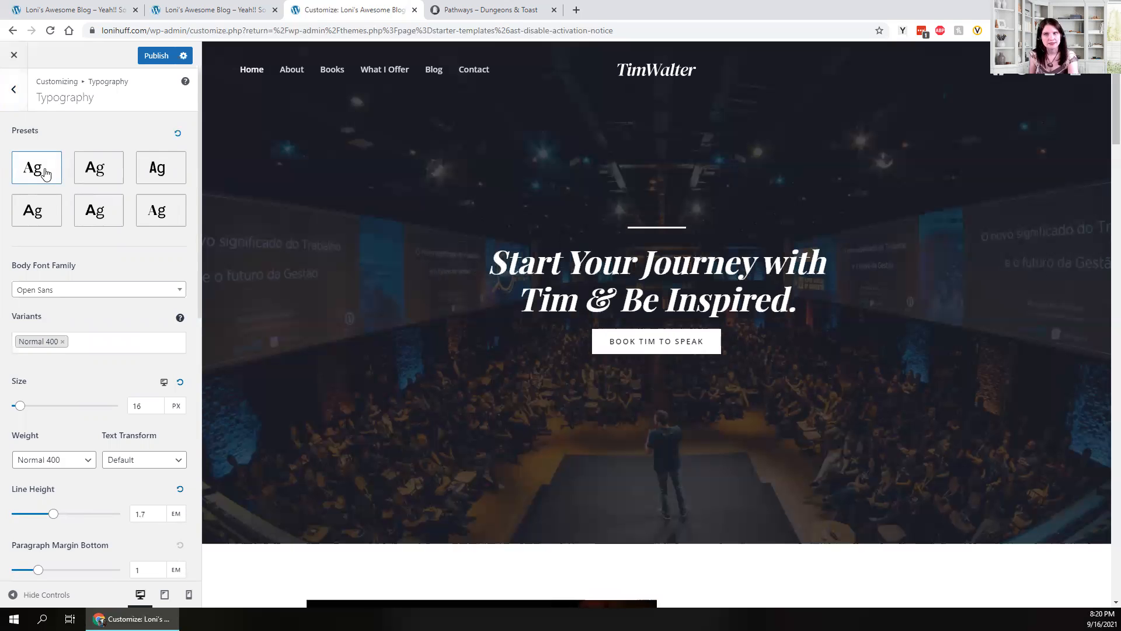
{"action": "left_click", "coordinate": [108, 168]}
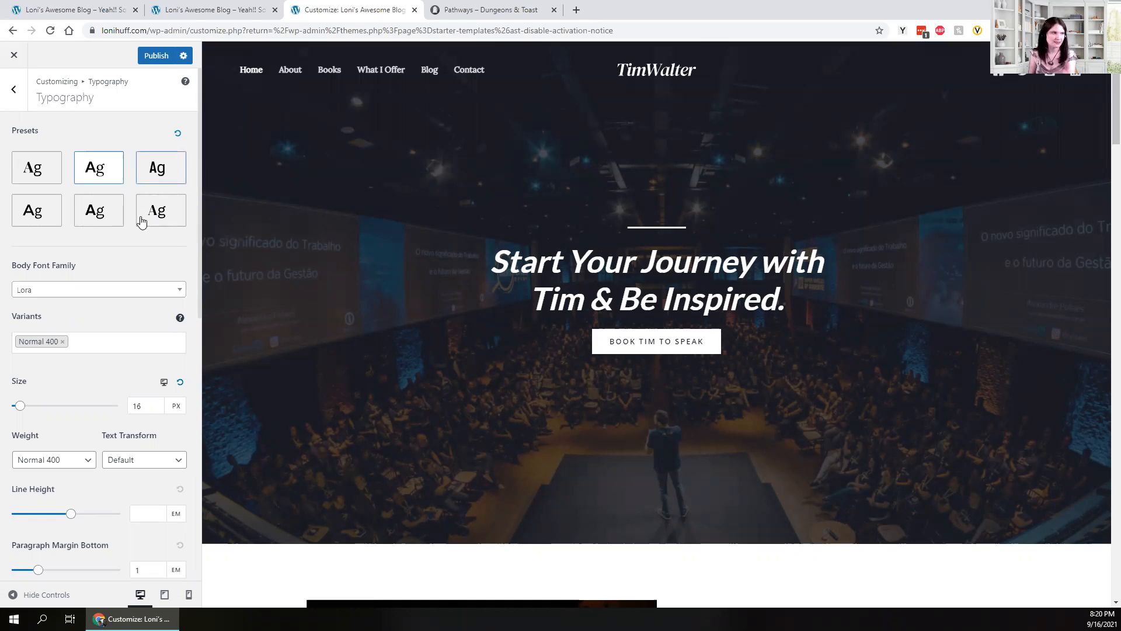
- Review the heading typography settings, then back out to the Global panel without closing
{"action": "scroll", "coordinate": [70, 44], "scroll_direction": "down", "scroll_amount": 1}
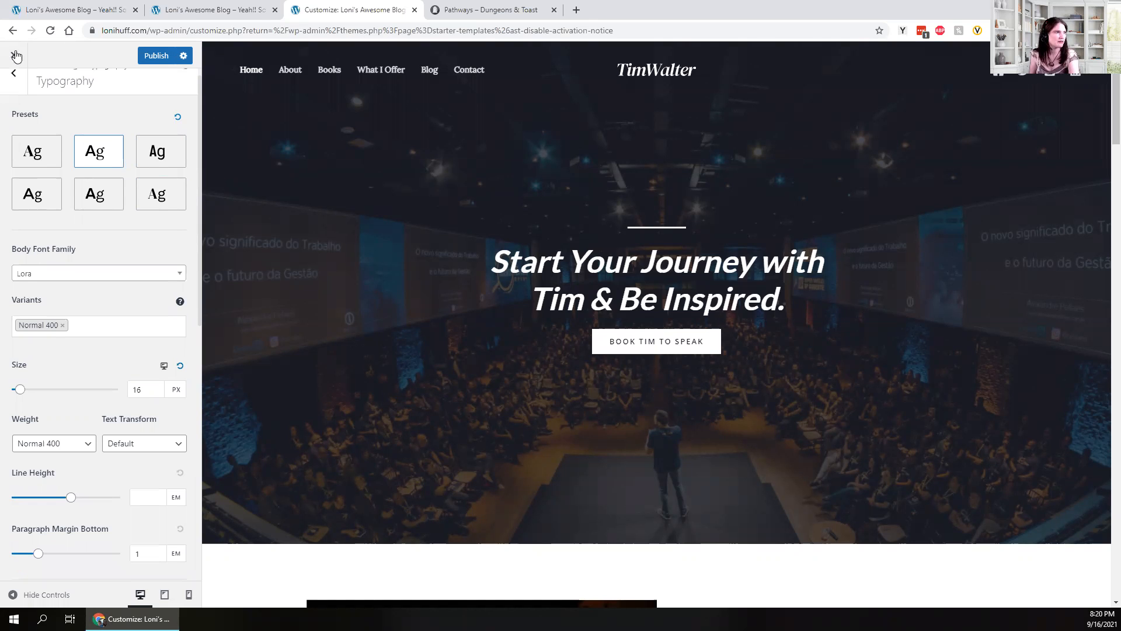
{"action": "scroll", "coordinate": [132, 361], "scroll_direction": "up", "scroll_amount": 1}
{"action": "scroll", "coordinate": [140, 365], "scroll_direction": "down", "scroll_amount": 8}
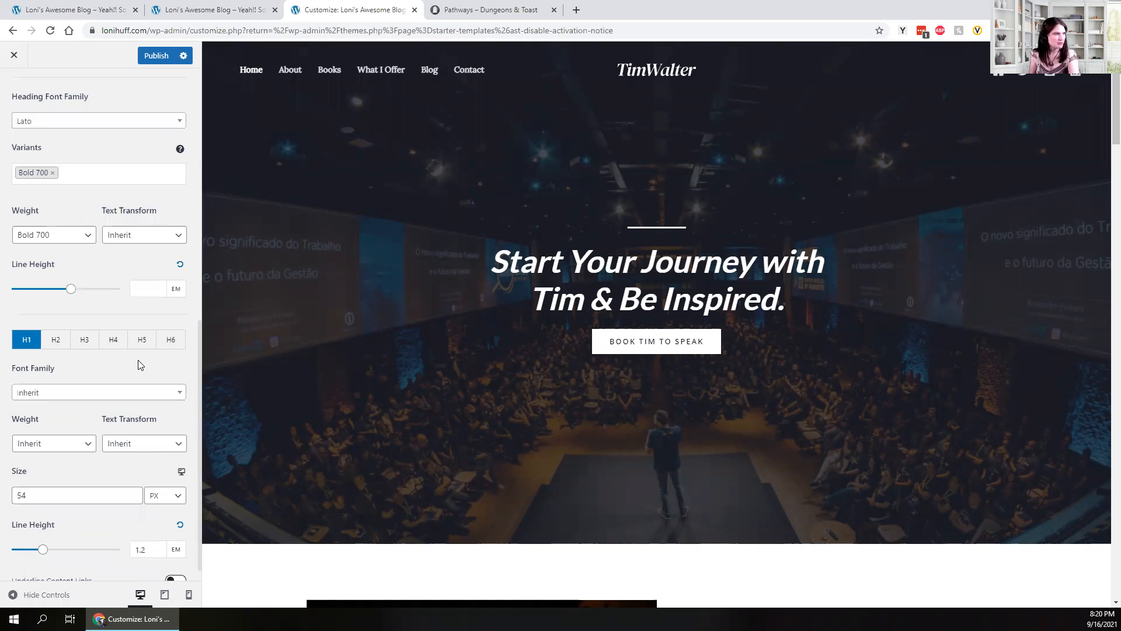
{"action": "scroll", "coordinate": [140, 365], "scroll_direction": "up", "scroll_amount": 5}
{"action": "scroll", "coordinate": [140, 365], "scroll_direction": "down", "scroll_amount": 4}
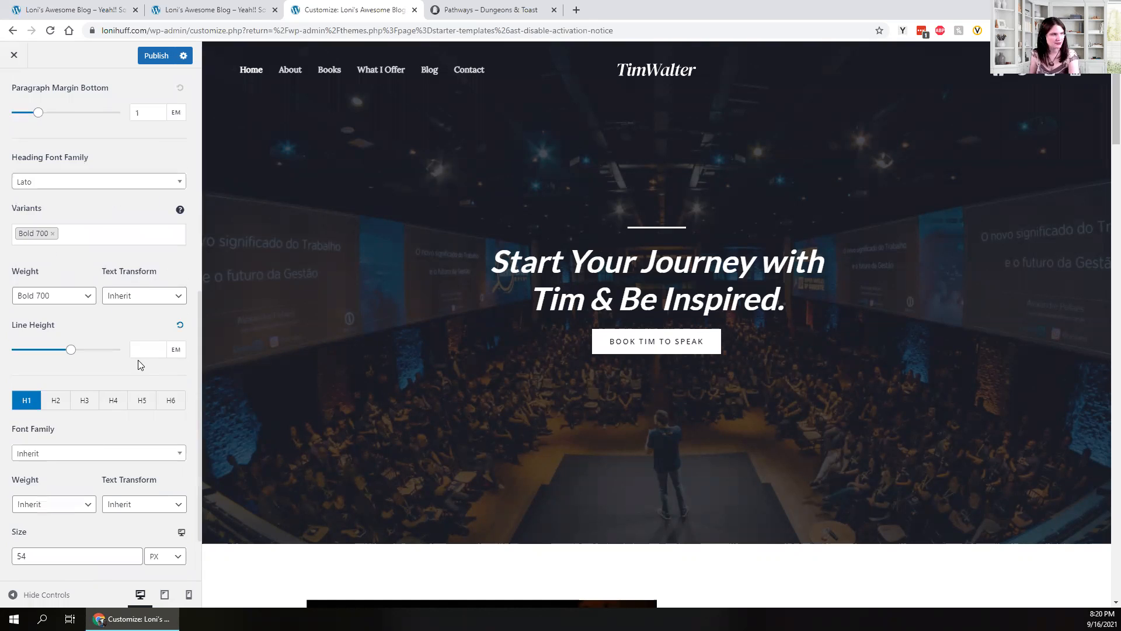
{"action": "scroll", "coordinate": [140, 365], "scroll_direction": "down", "scroll_amount": 1}
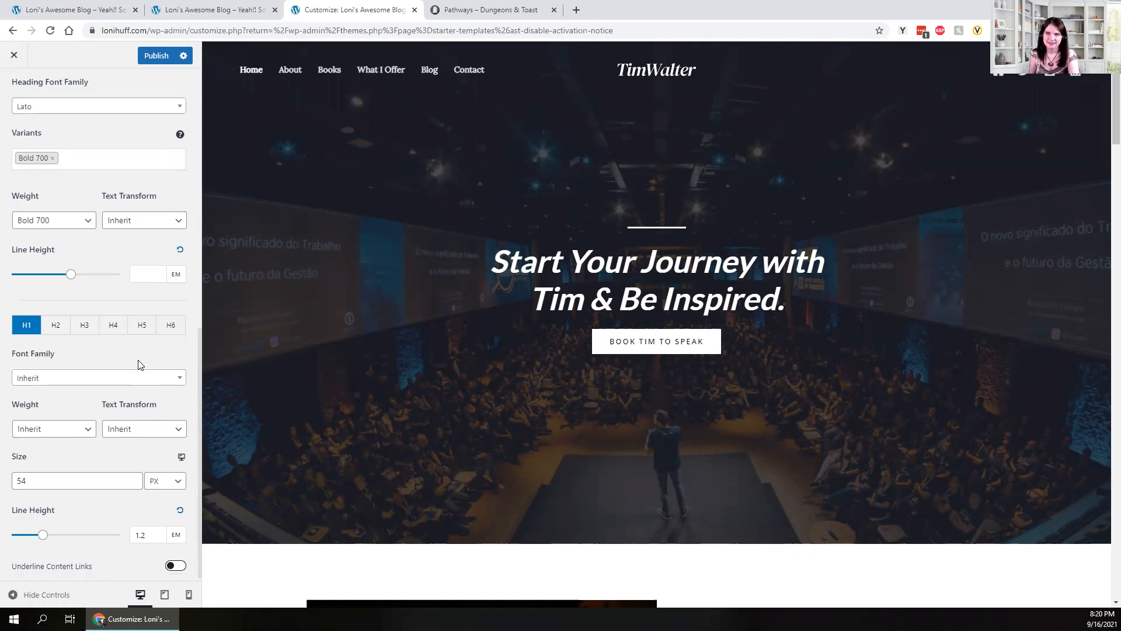
{"action": "scroll", "coordinate": [79, 270], "scroll_direction": "up", "scroll_amount": 9}
{"action": "left_click", "coordinate": [13, 56]}
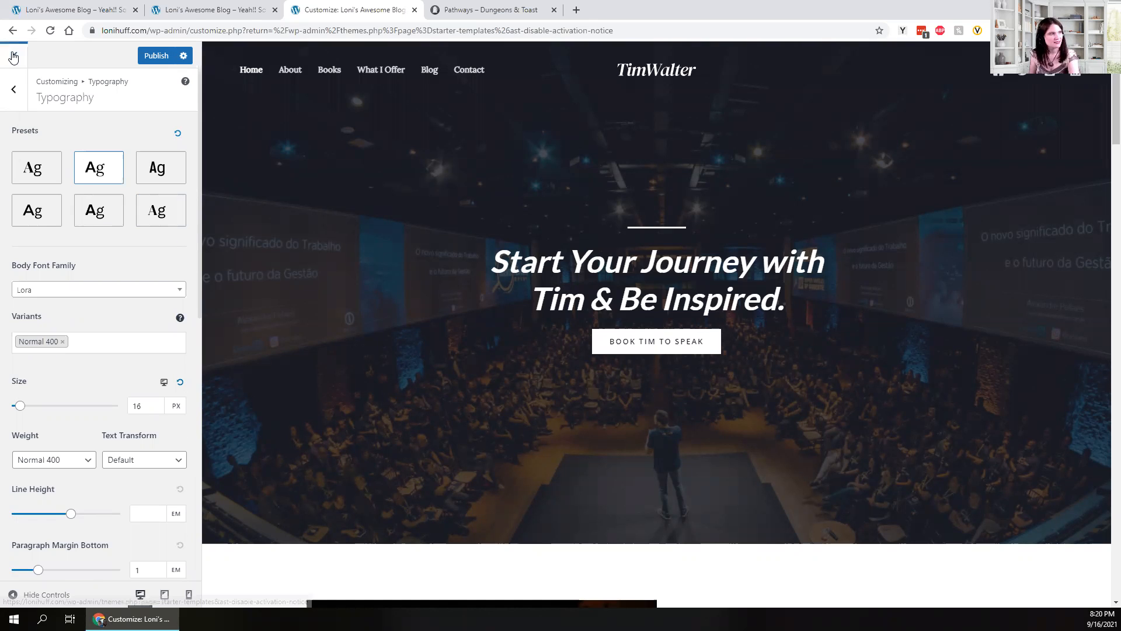
{"action": "left_click", "coordinate": [15, 92]}
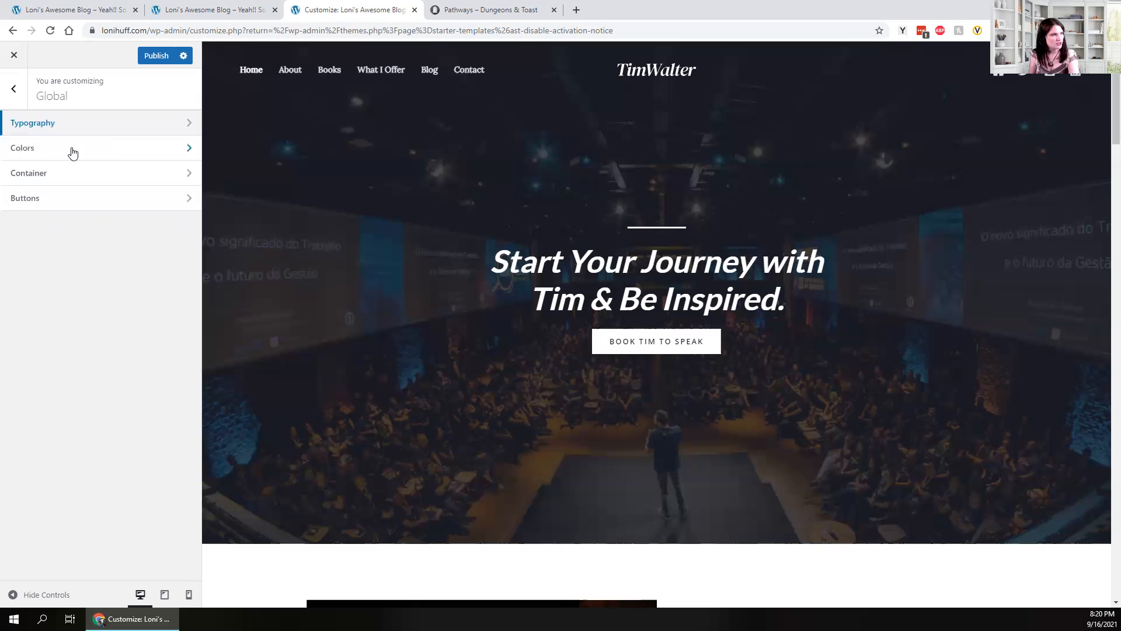
- Review the Global colour palette, then close the Customizer and confirm leaving unsaved
{"action": "left_click", "coordinate": [149, 154]}
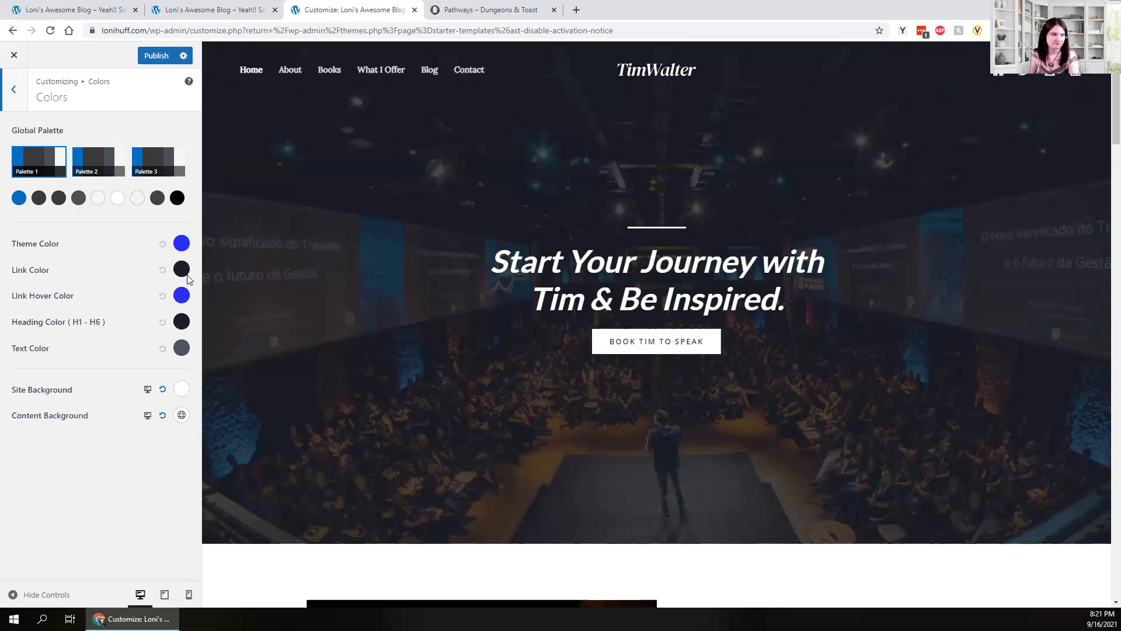
{"action": "left_click", "coordinate": [15, 56]}
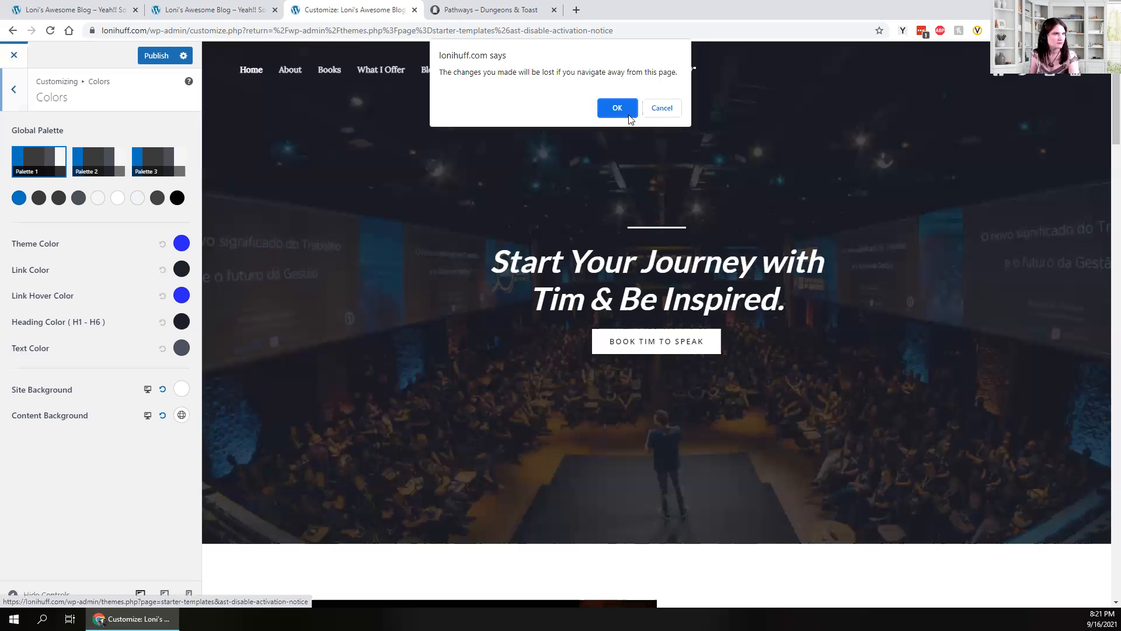
{"action": "left_click", "coordinate": [617, 108]}
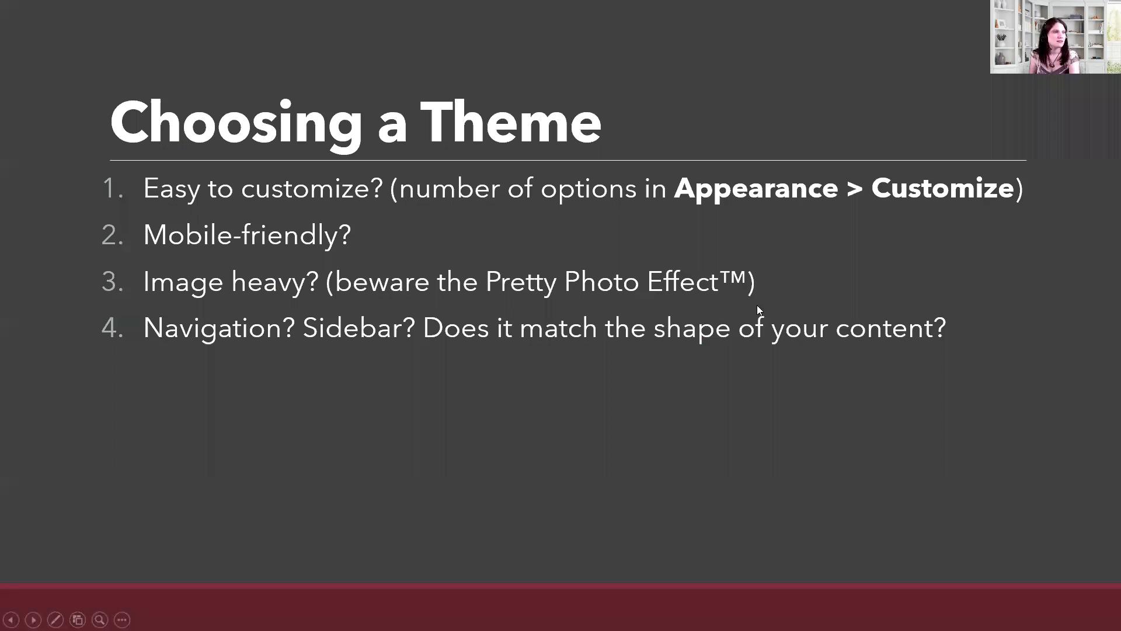
- Advance the slideshow past 'Choosing a Theme' toward the Choosing Plugins slide
{"action": "left_click", "coordinate": [757, 305]}
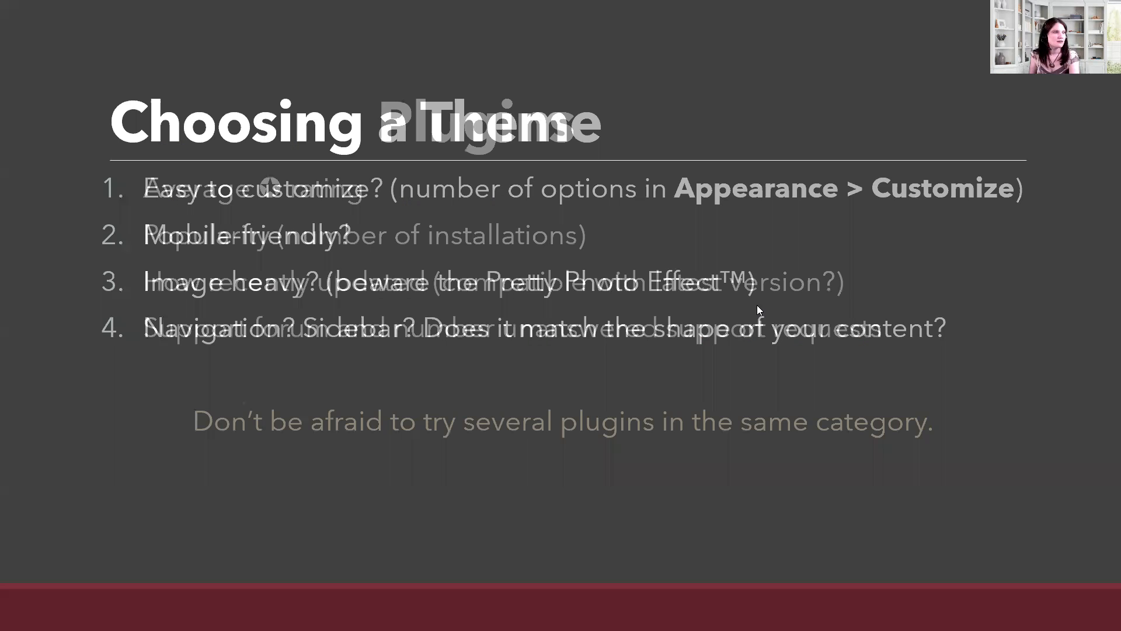